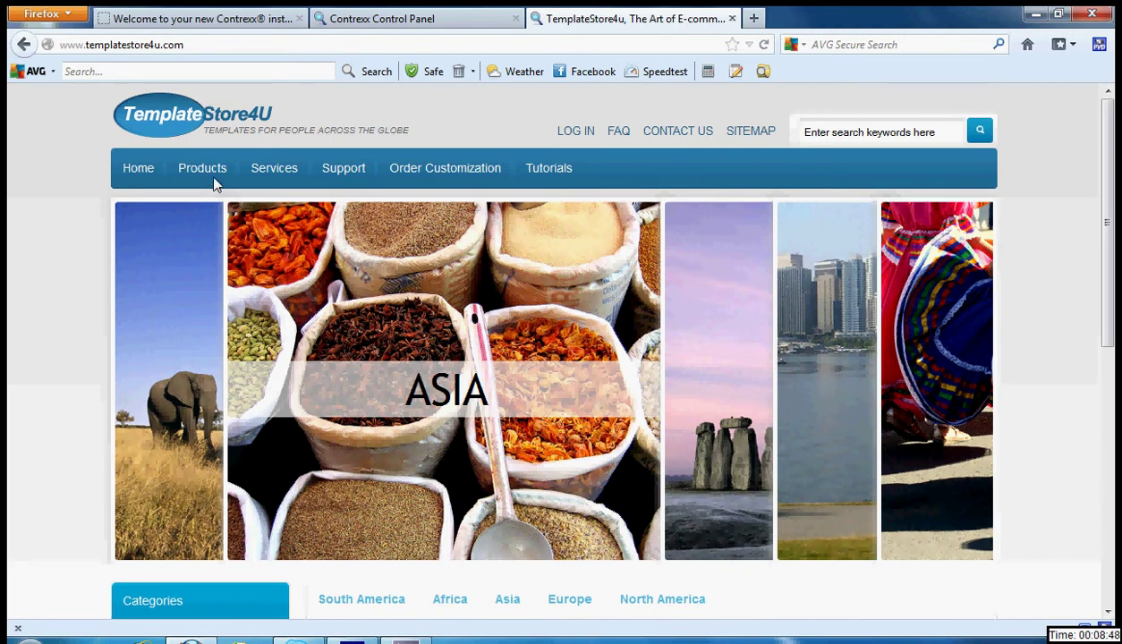
- Browse the demo site's Community page and homepage, then bring up the Word task list
left_click(240, 13)
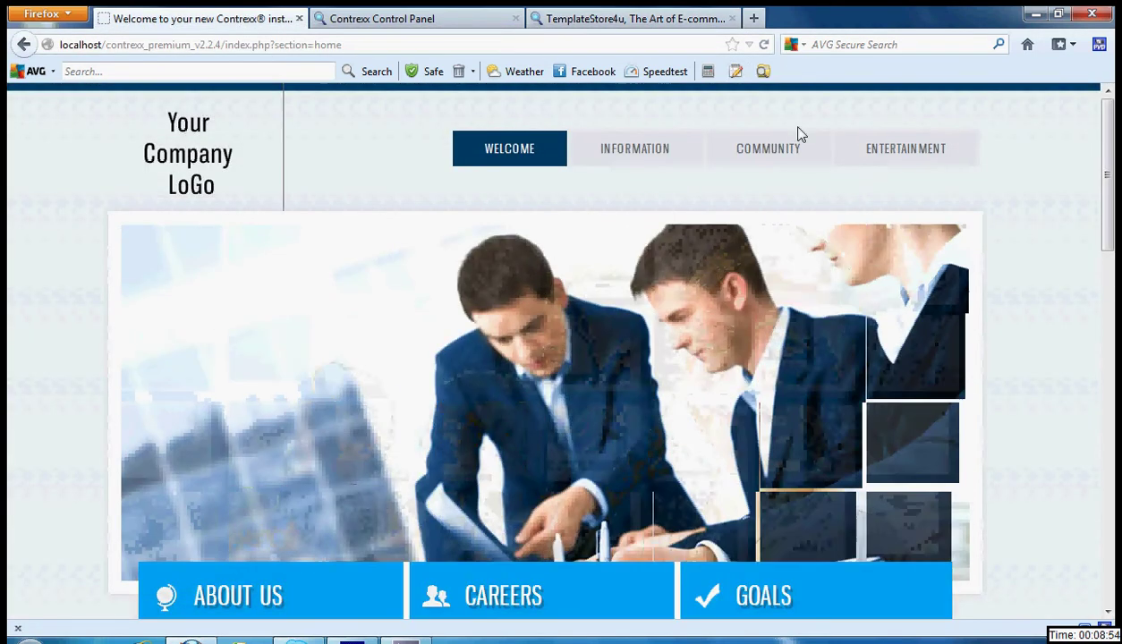
left_click(791, 158)
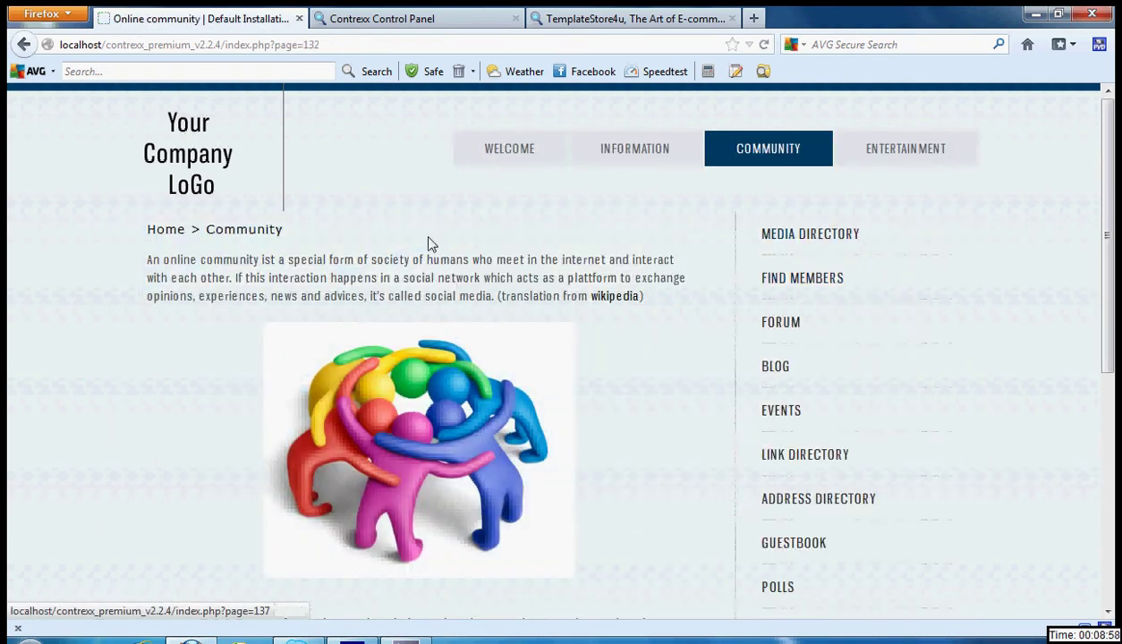
left_click(202, 170)
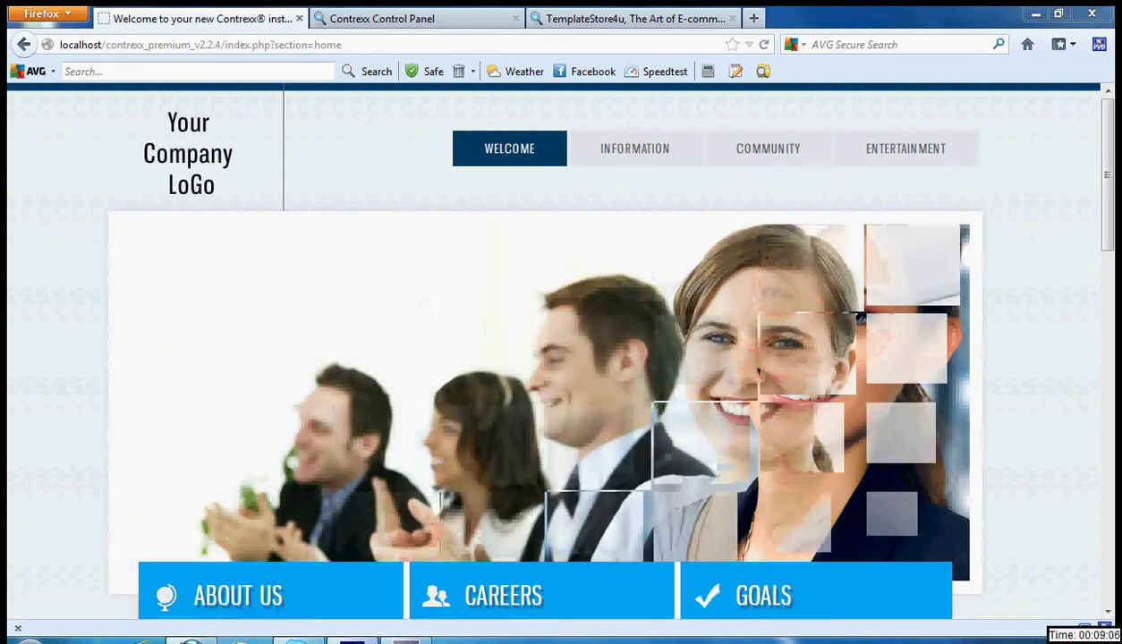
key("alt+Tab")
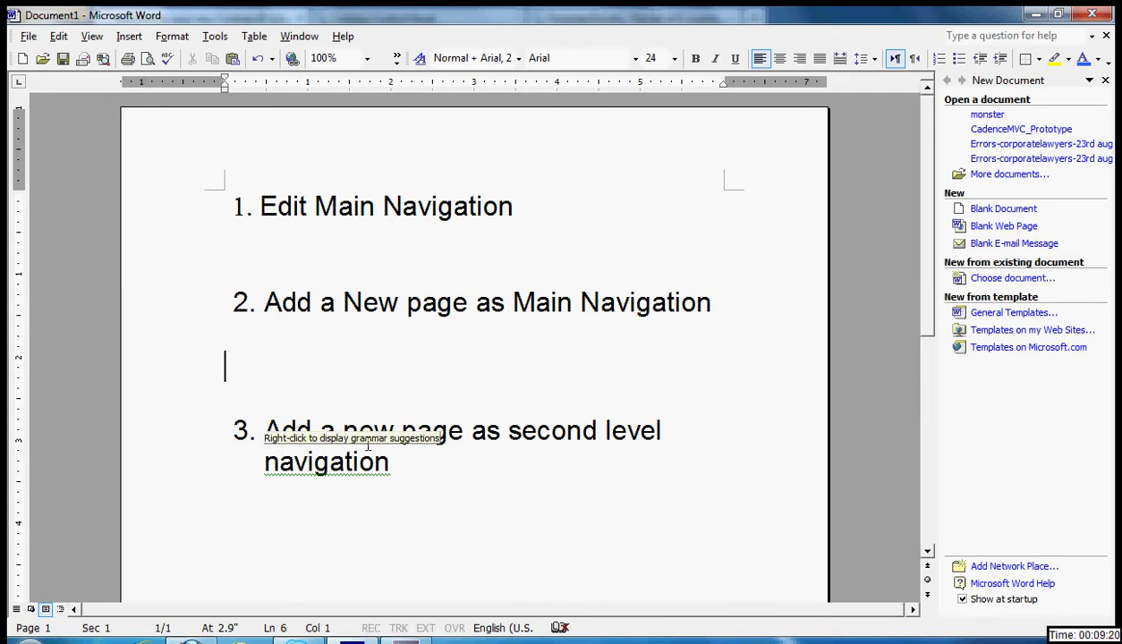
- Minimize the Word task list so the Contrexx demo homepage shows again
left_click(1038, 15)
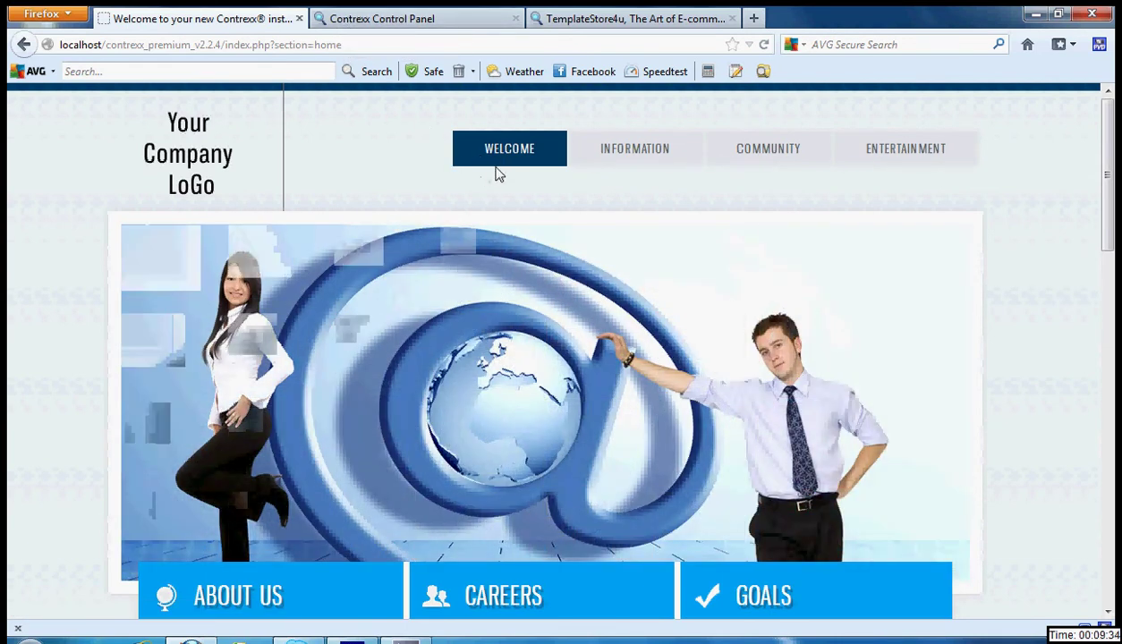
- Open the Content Manager page list from the Control Panel's Content Management menu
left_click(464, 27)
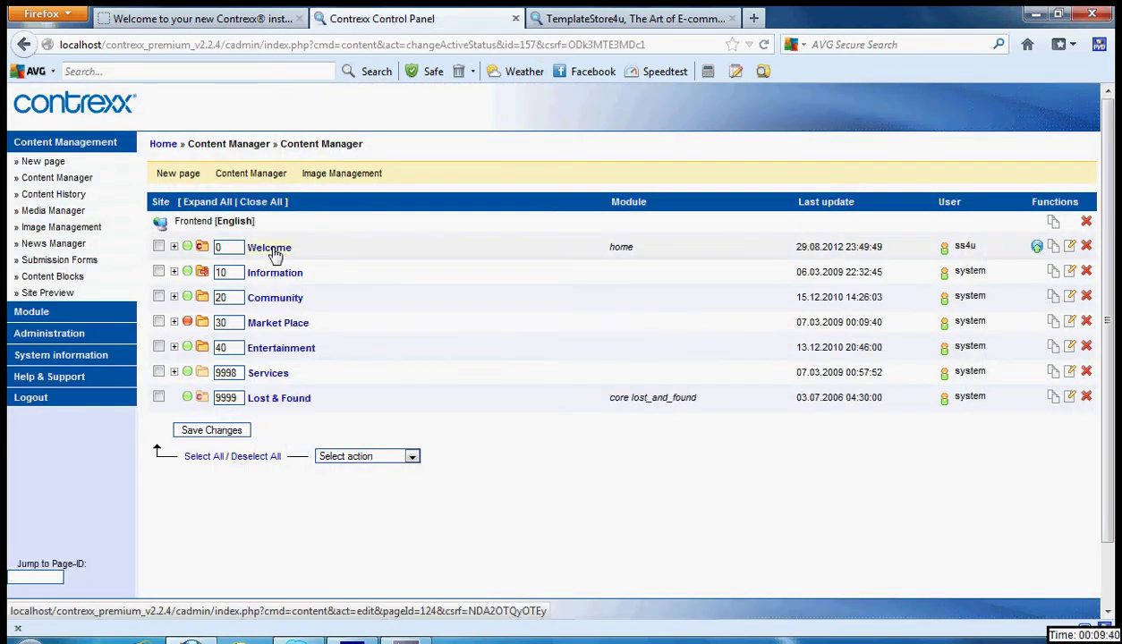
left_click(115, 152)
left_click(114, 152)
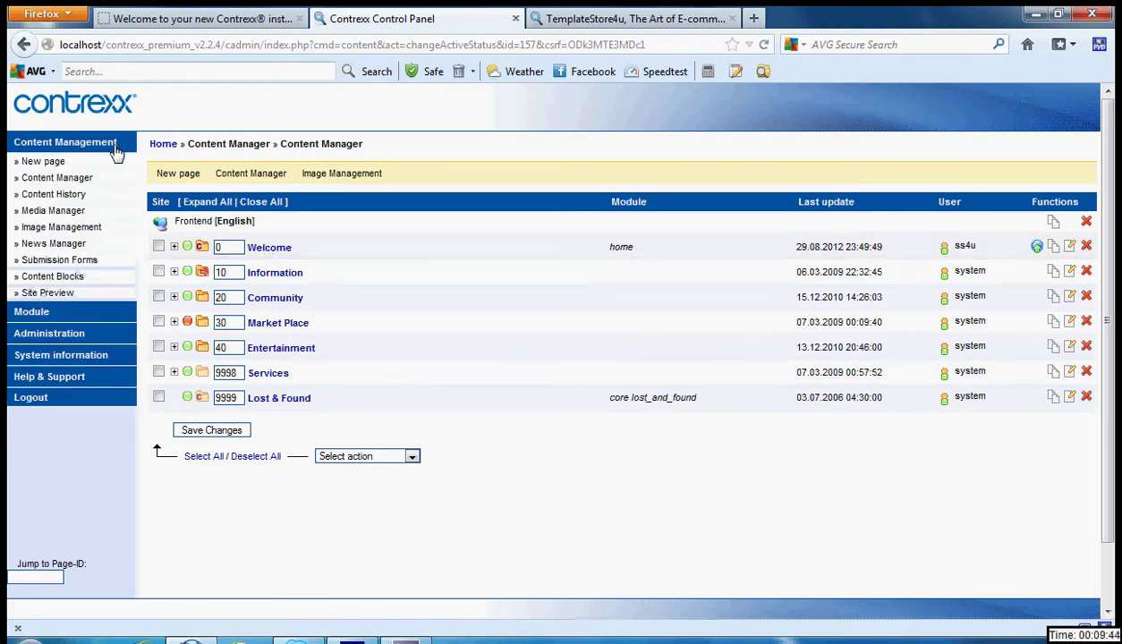
left_click(81, 180)
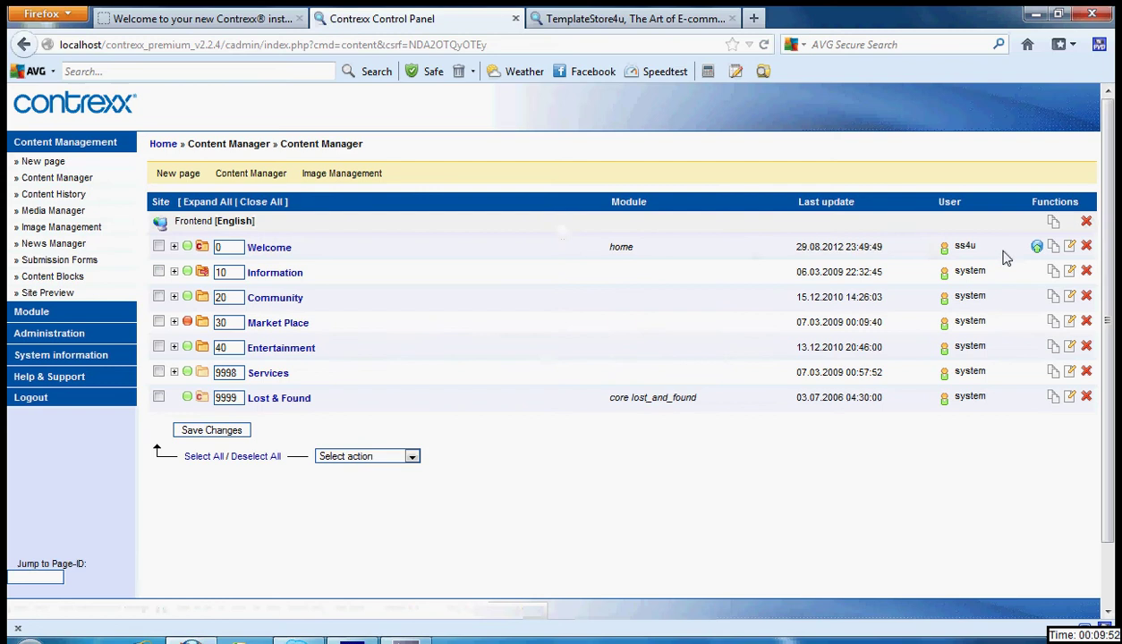
- Edit the Welcome page, replace its link name with 'Home', and save
left_click(1069, 250)
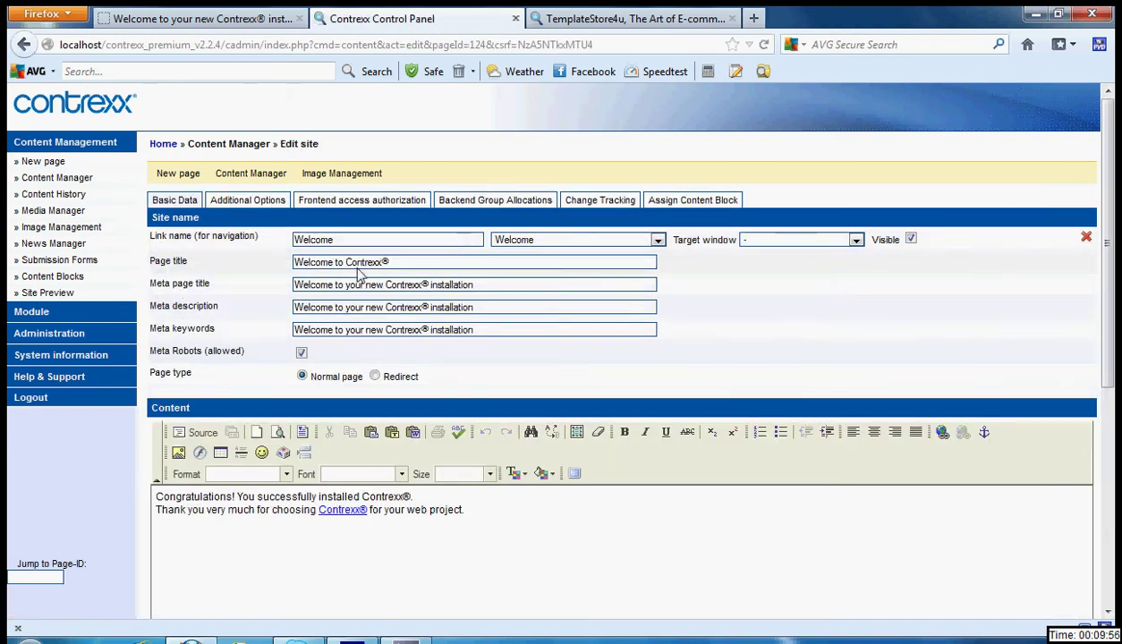
left_click(351, 238)
key("BackSpace")
key("BackSpace")
key("BackSpace")
key("BackSpace")
key("BackSpace")
key("BackSpace")
key("BackSpace")
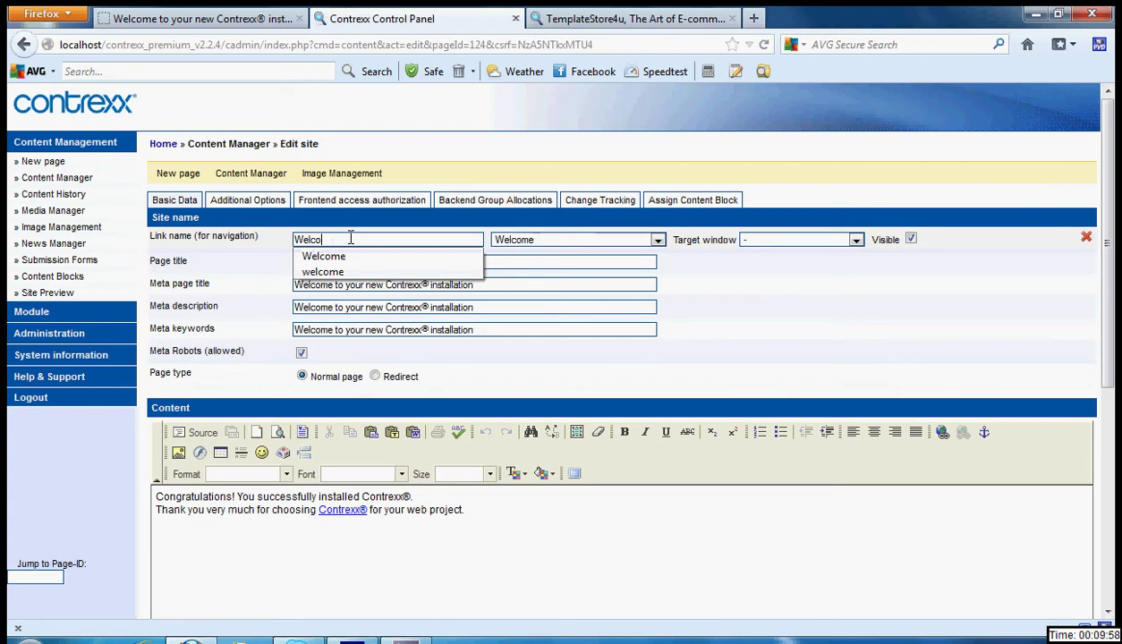
type("Home")
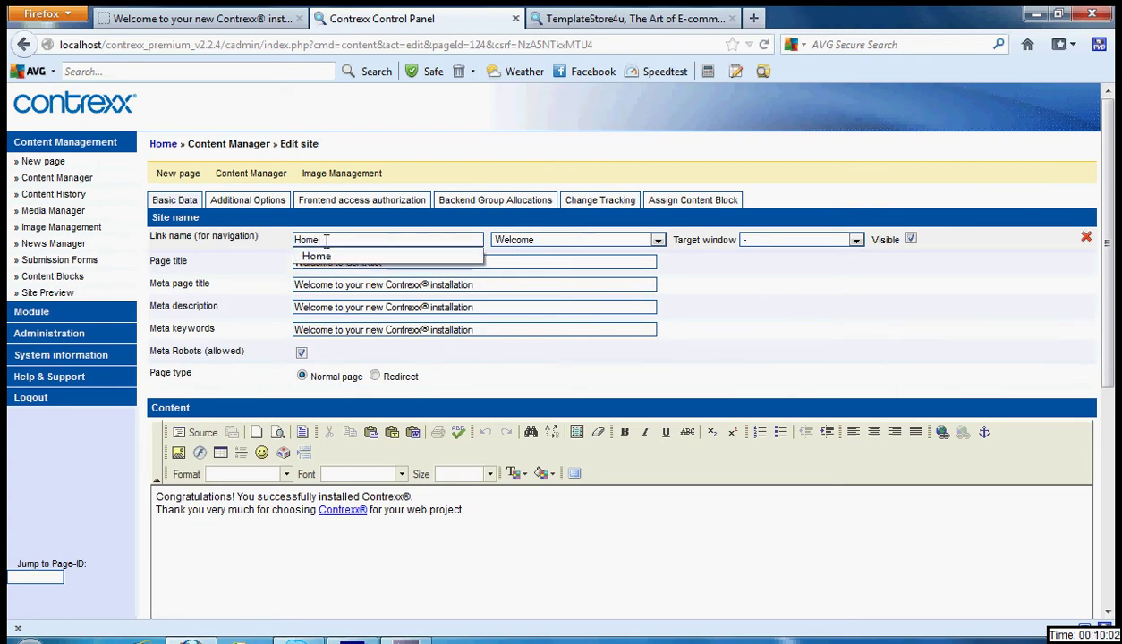
key("Down")
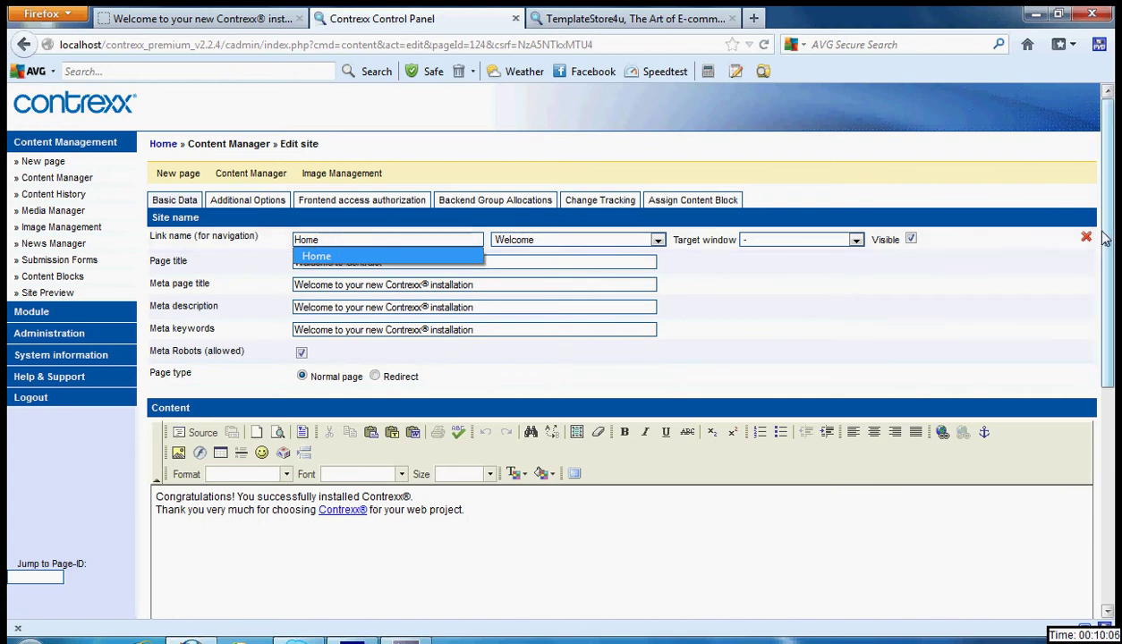
scroll(939, 269, "down", 5)
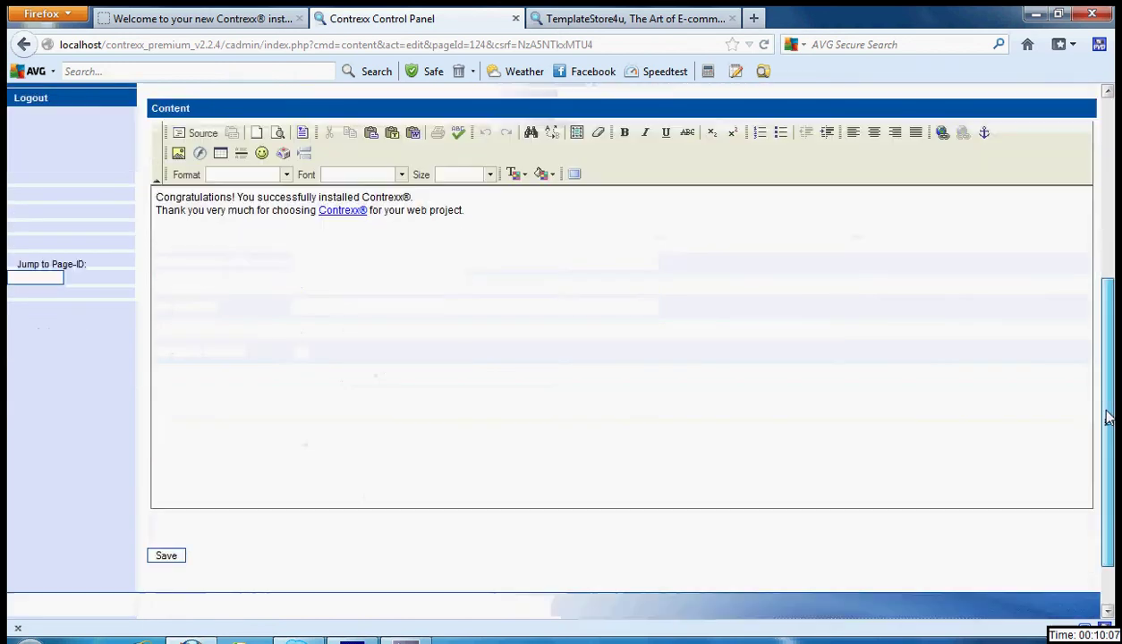
left_click(164, 556)
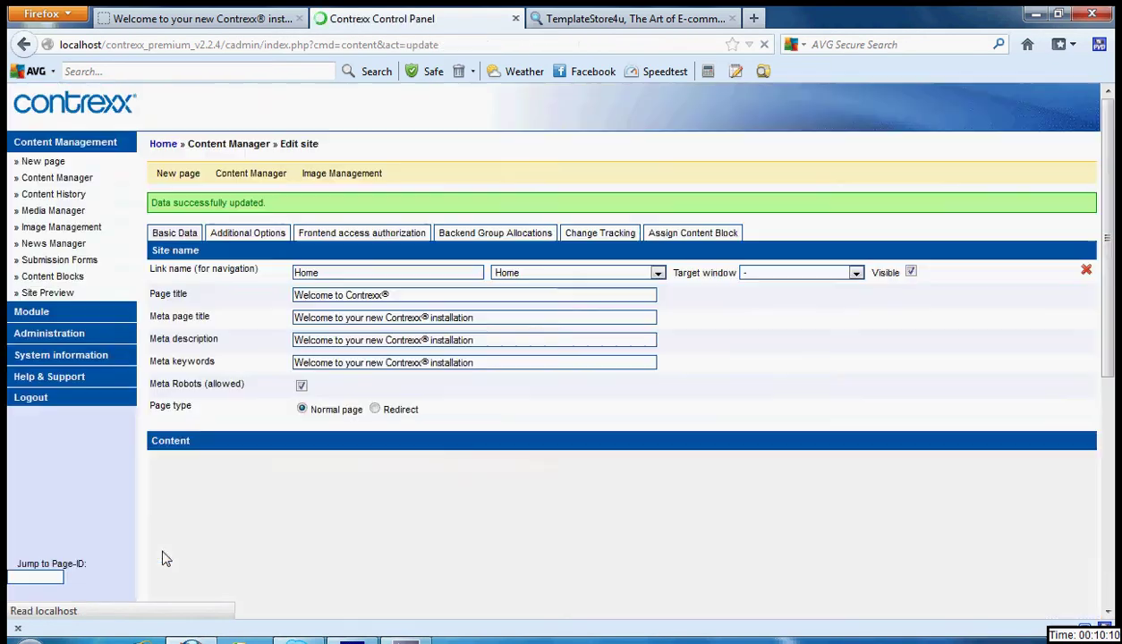
- Reload the live site to confirm the first navigation item reads HOME
left_click(250, 20)
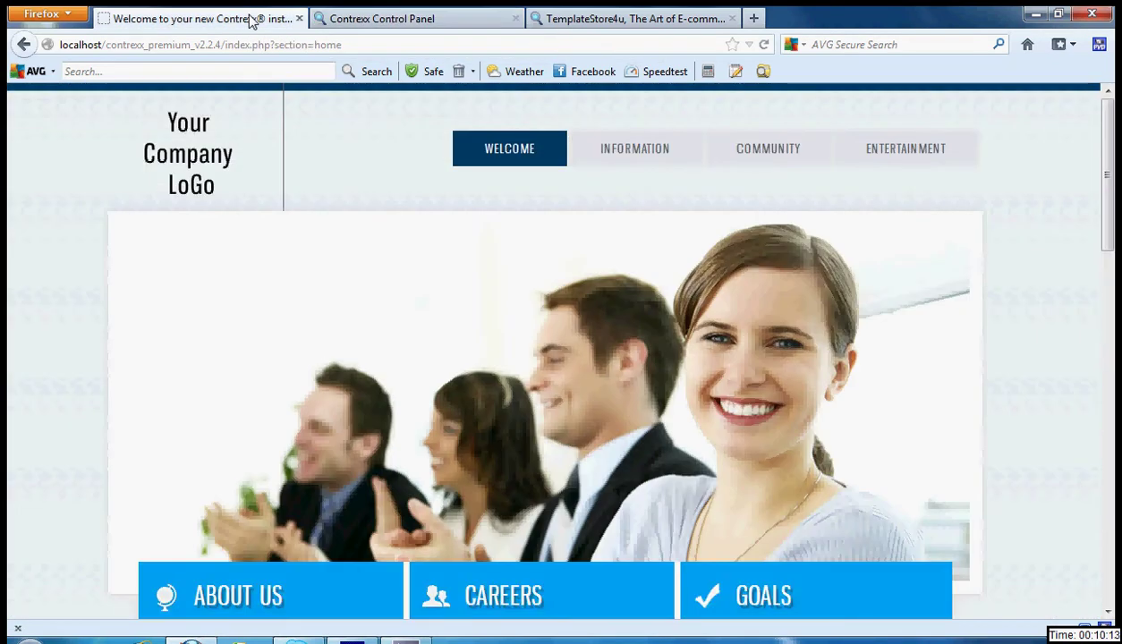
left_click(759, 49)
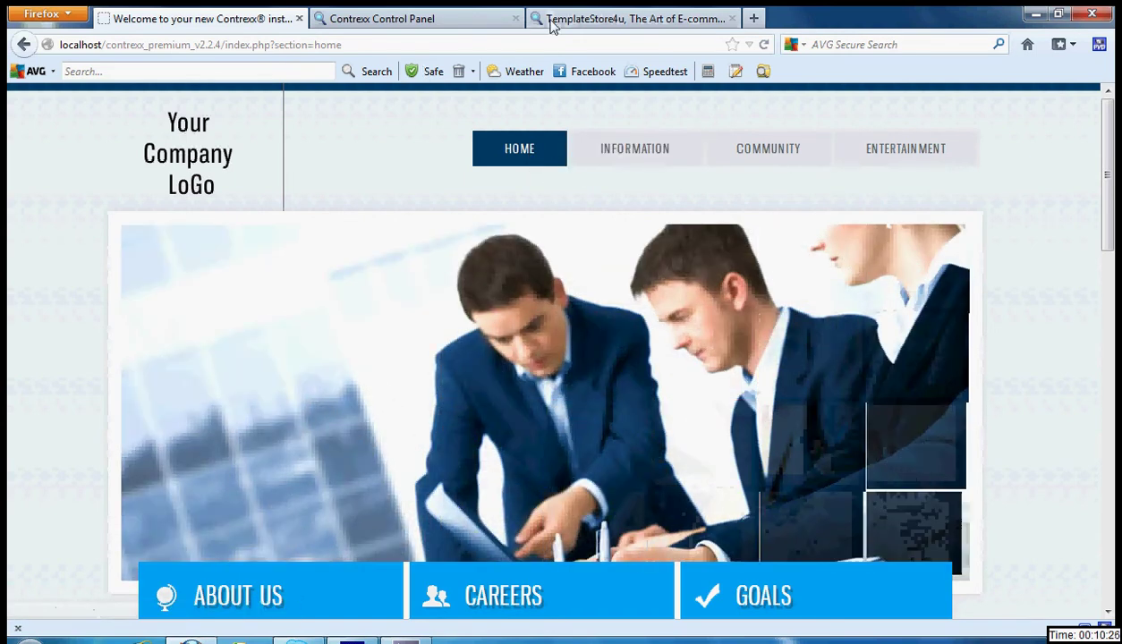
- Start a new page with link name TemplateStore4u, keeping New Category as parent
left_click(444, 23)
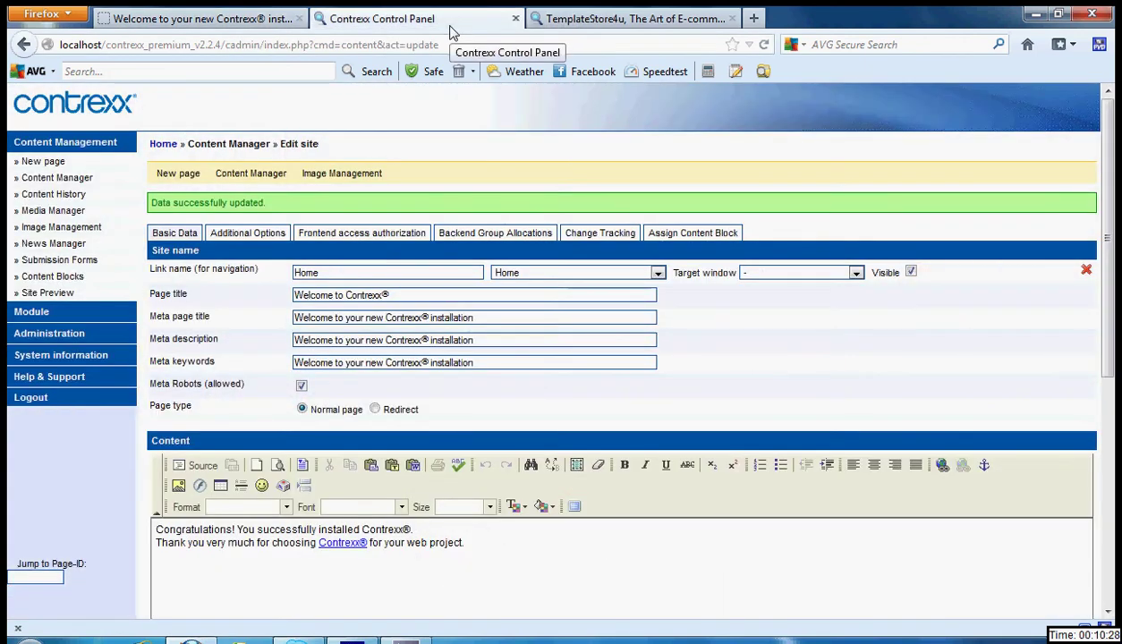
left_click(71, 168)
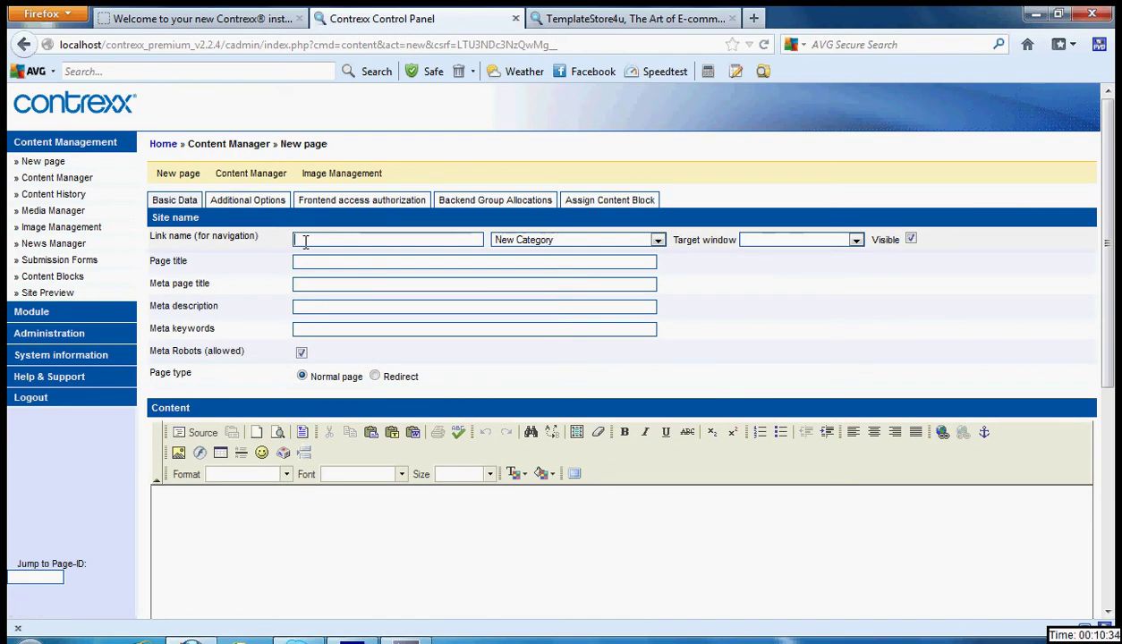
type("template")
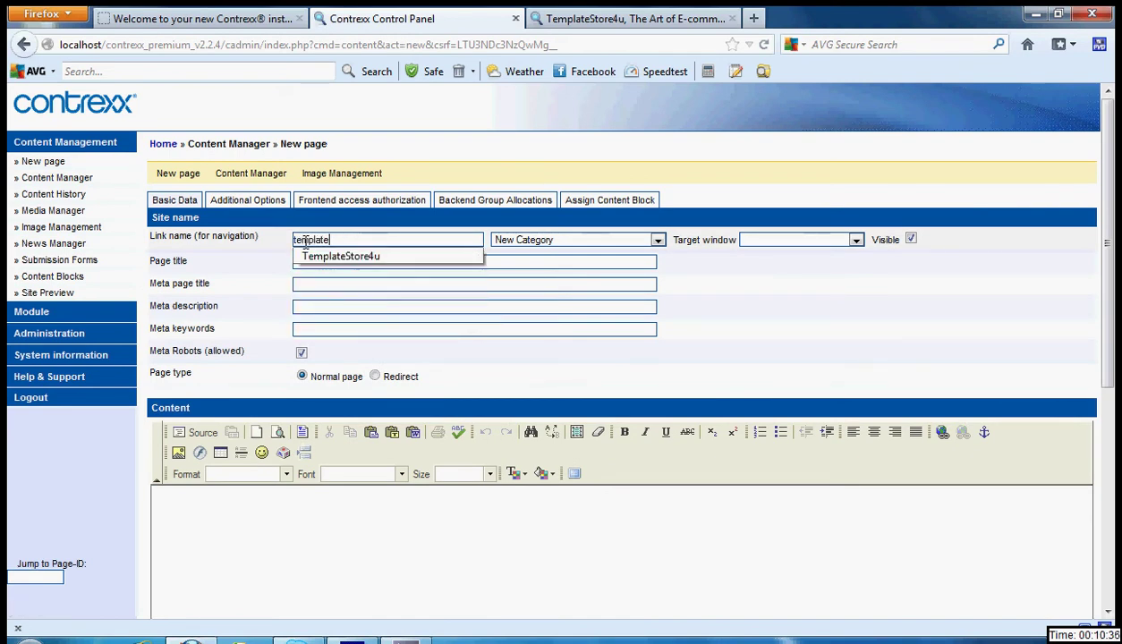
left_click(319, 259)
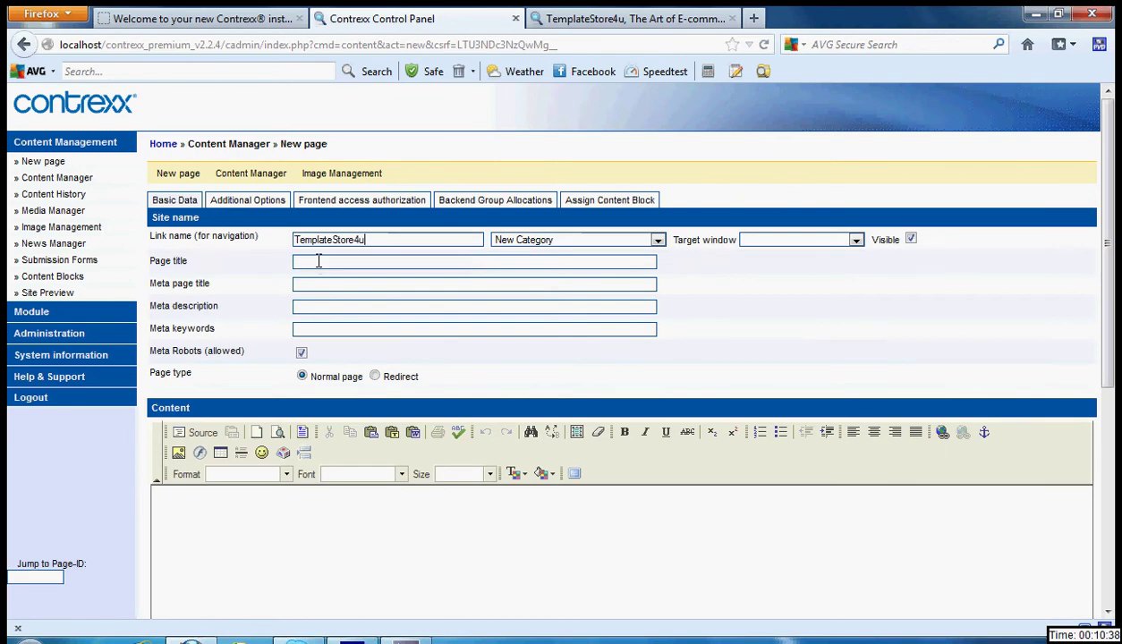
left_click(657, 240)
left_click(658, 241)
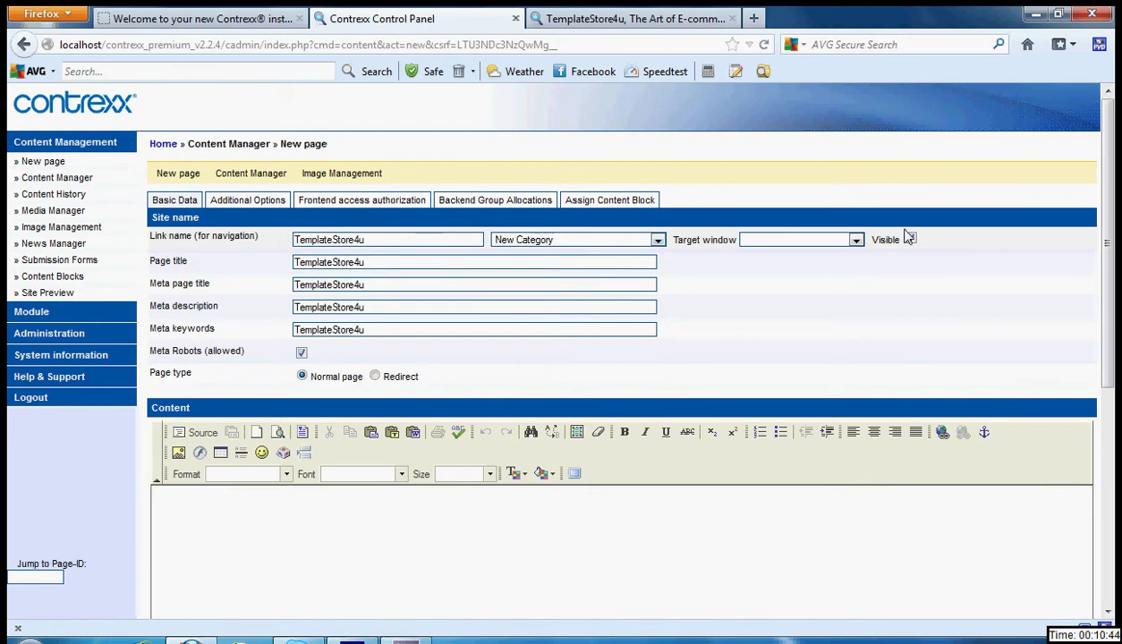
- Set its target window to New Window (_blank) and complete the meta keywords with free templates entries
left_click(856, 241)
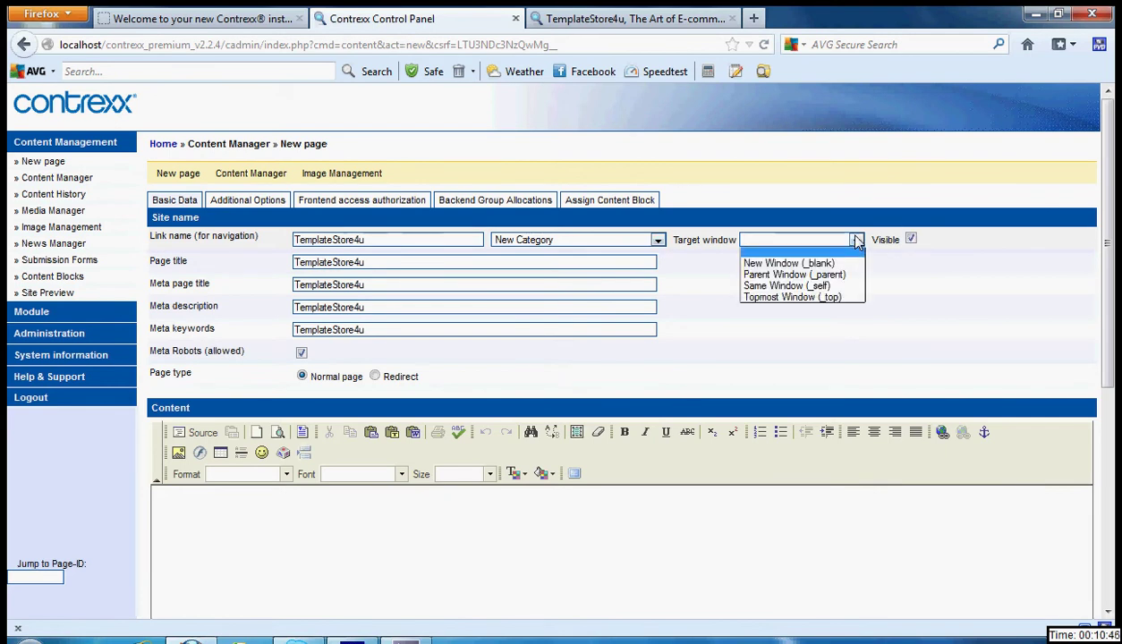
left_click(836, 265)
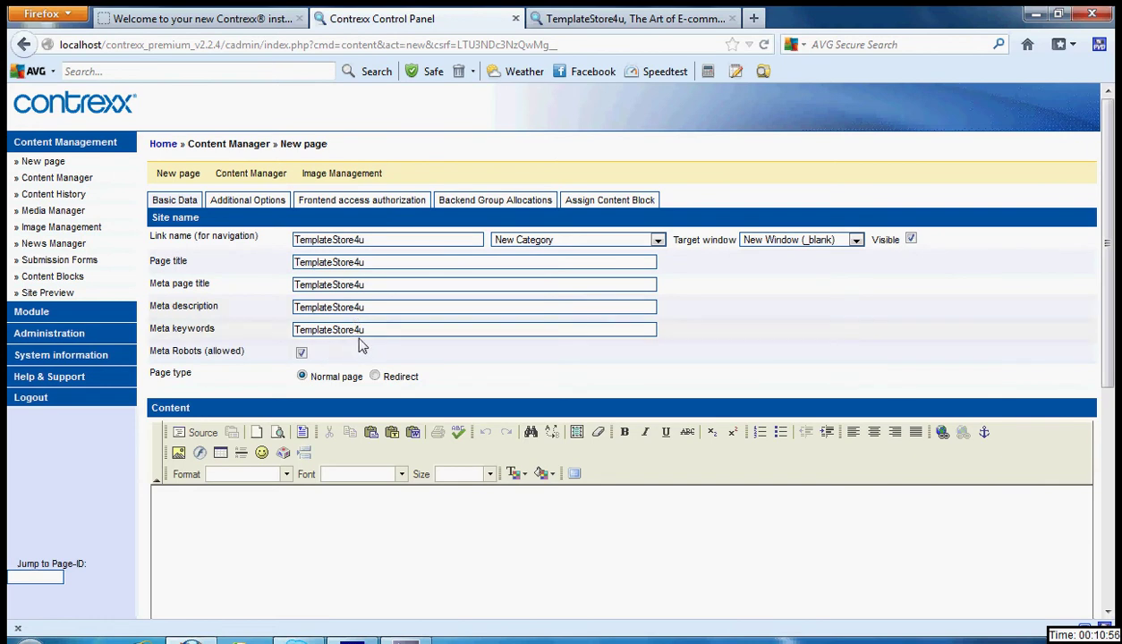
type(",")
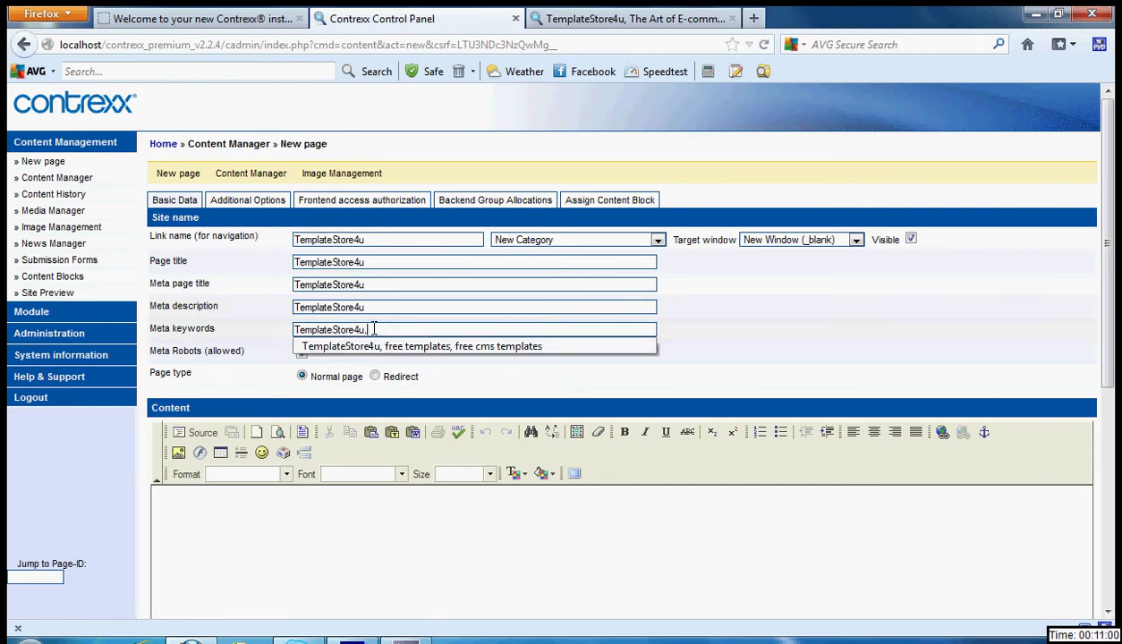
left_click(395, 353)
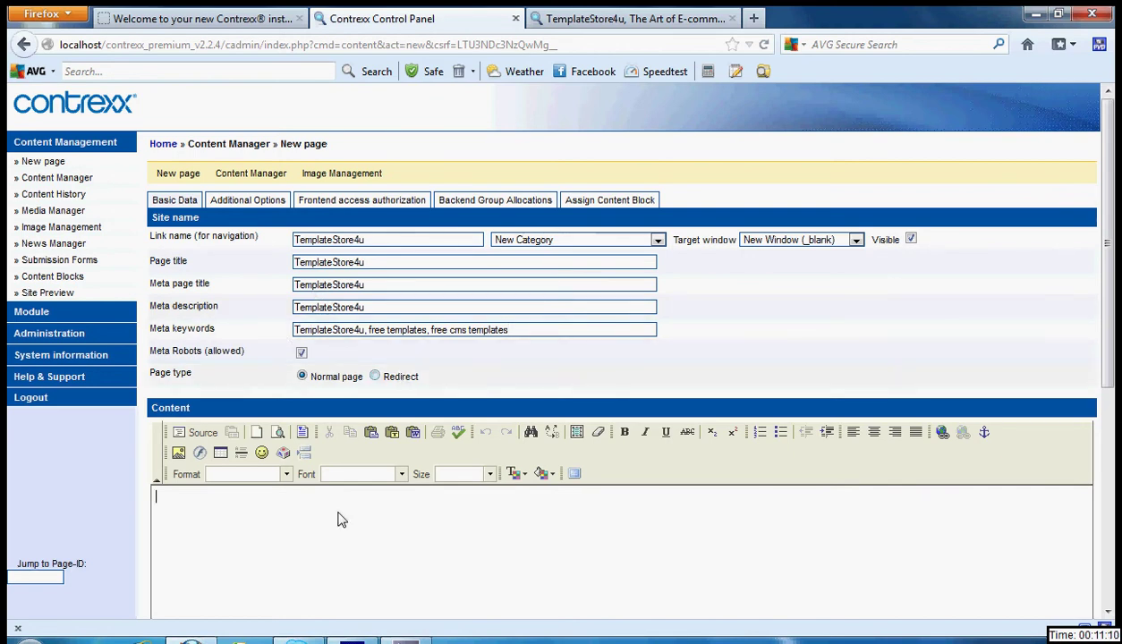
- Type the content lines 'Hello', 'everybody' and 'Welcome to' in the editor
type("Hel")
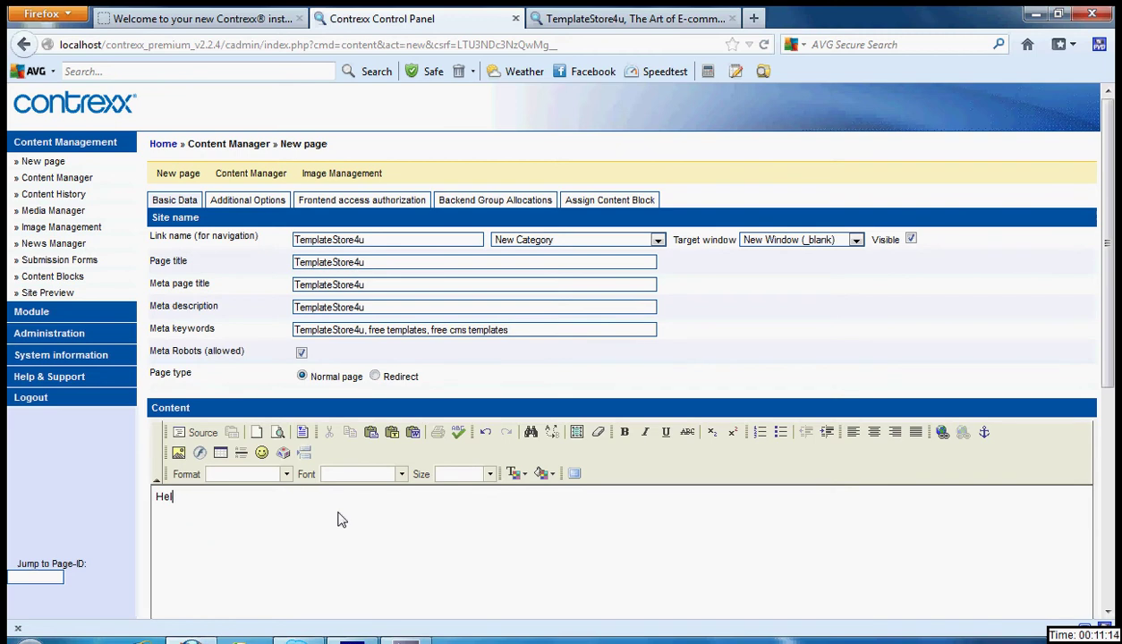
type("lo")
key("Return")
type("everybody")
key("Return")
key("Return")
type("Welcome to Tempaltestore4u")
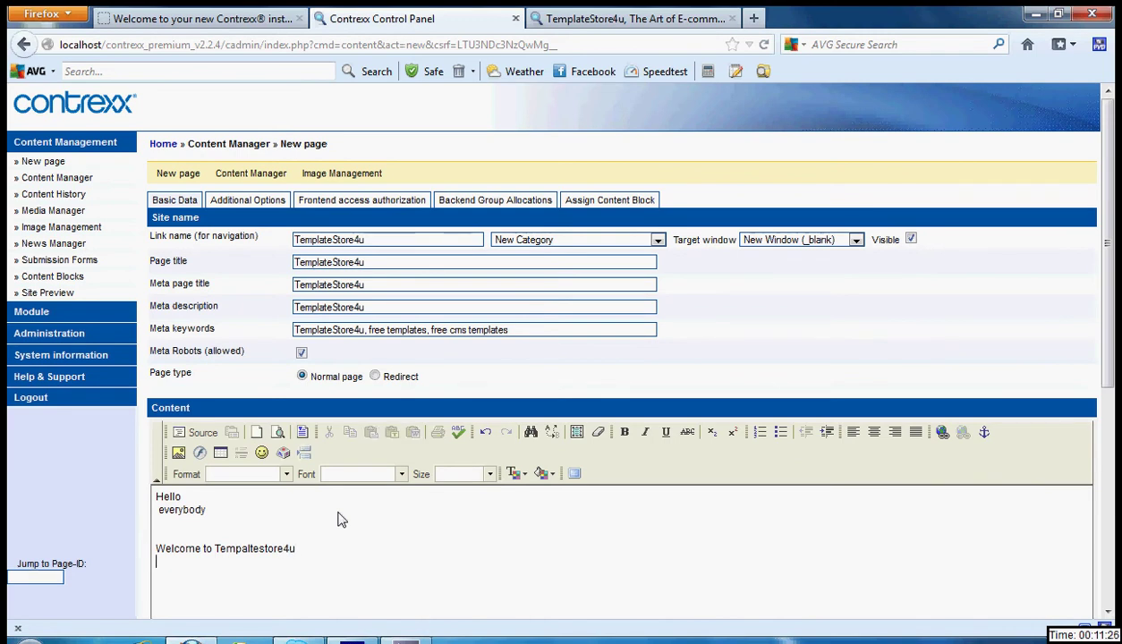
- Correct the text to 'Hello Everybody' and 'Welcome to TemplateStore4u', then save the page
left_click(300, 555)
type("\\\\\\\\")
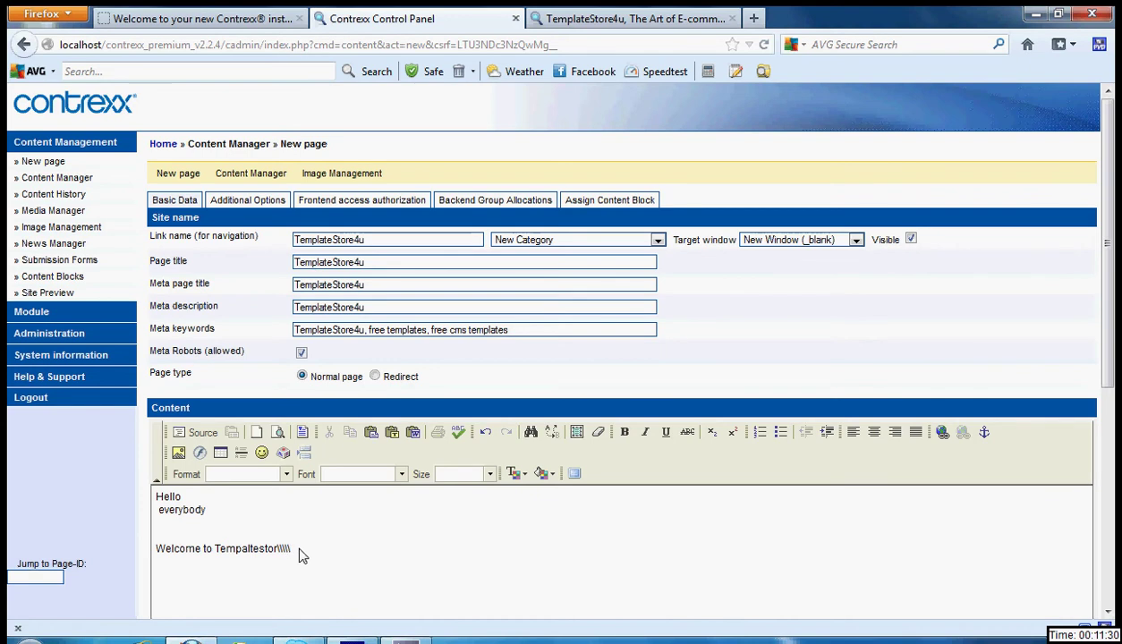
key("BackSpace")
key("BackSpace")
key("BackSpace")
key("BackSpace")
key("BackSpace")
key("BackSpace")
key("BackSpace")
type("lateS")
key("Delete")
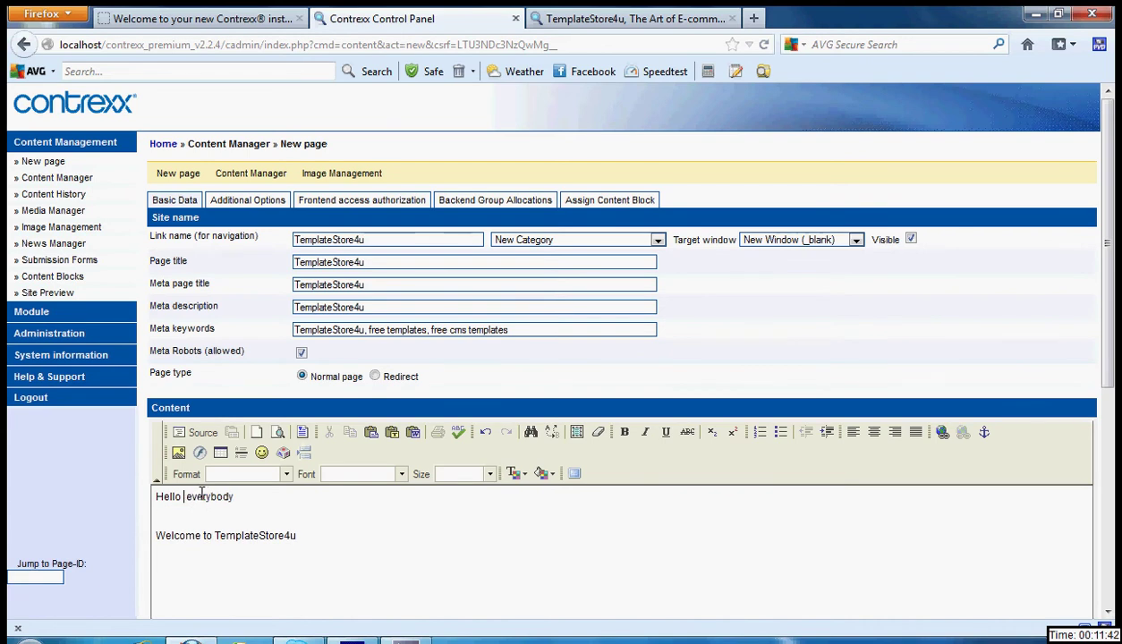
type("E")
key("Delete")
key("Delete")
left_click_drag(1107, 380, 1113, 557)
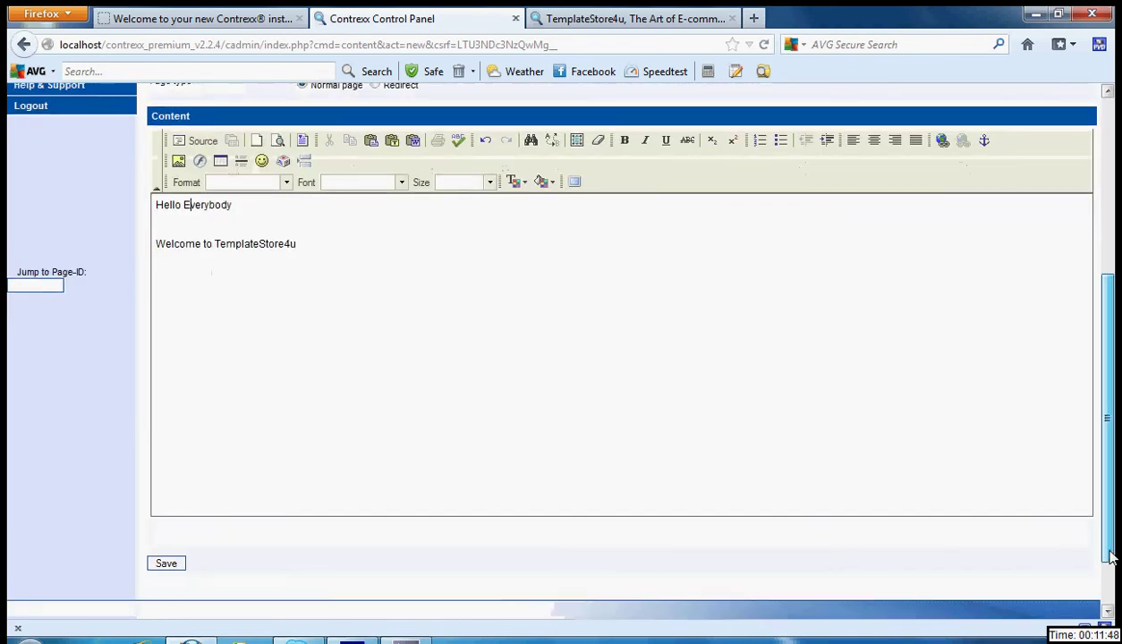
left_click(168, 564)
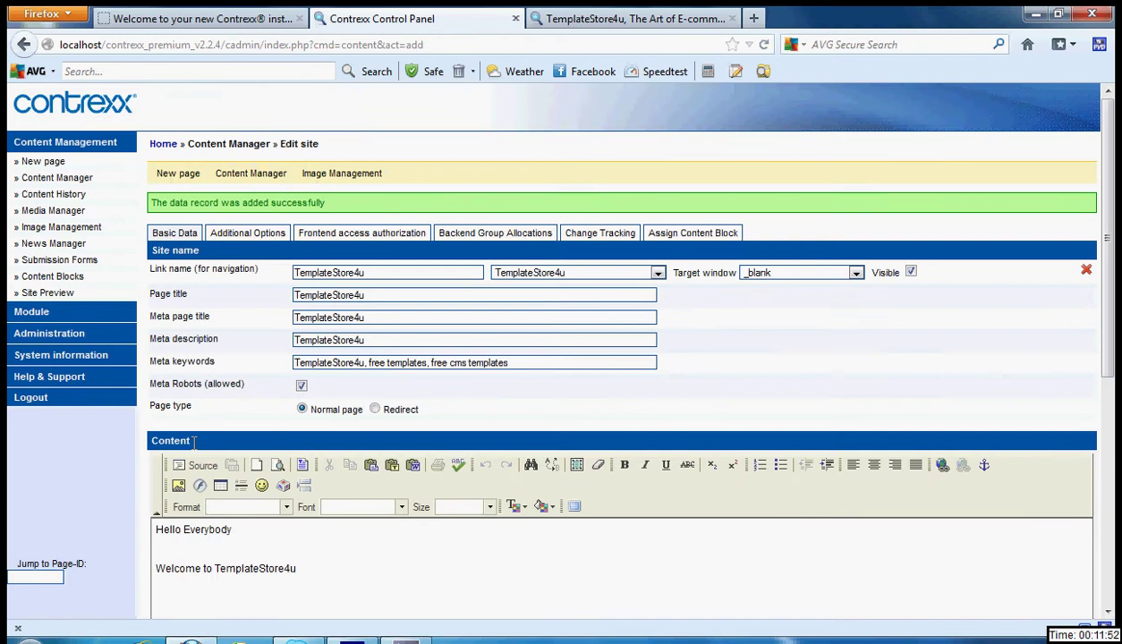
left_click(238, 18)
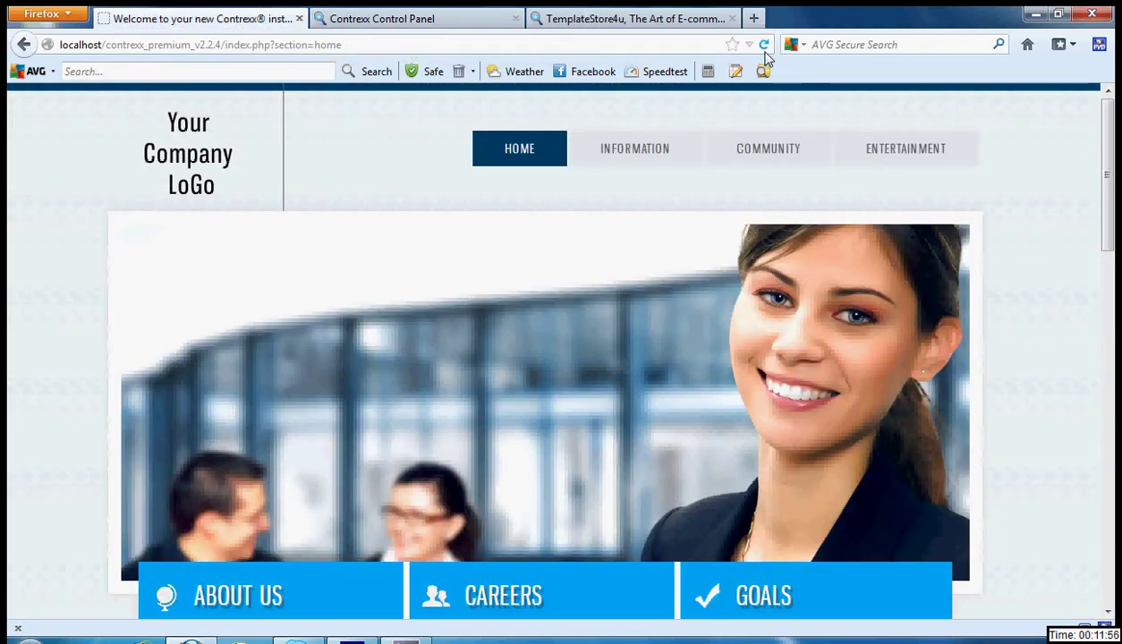
left_click(764, 44)
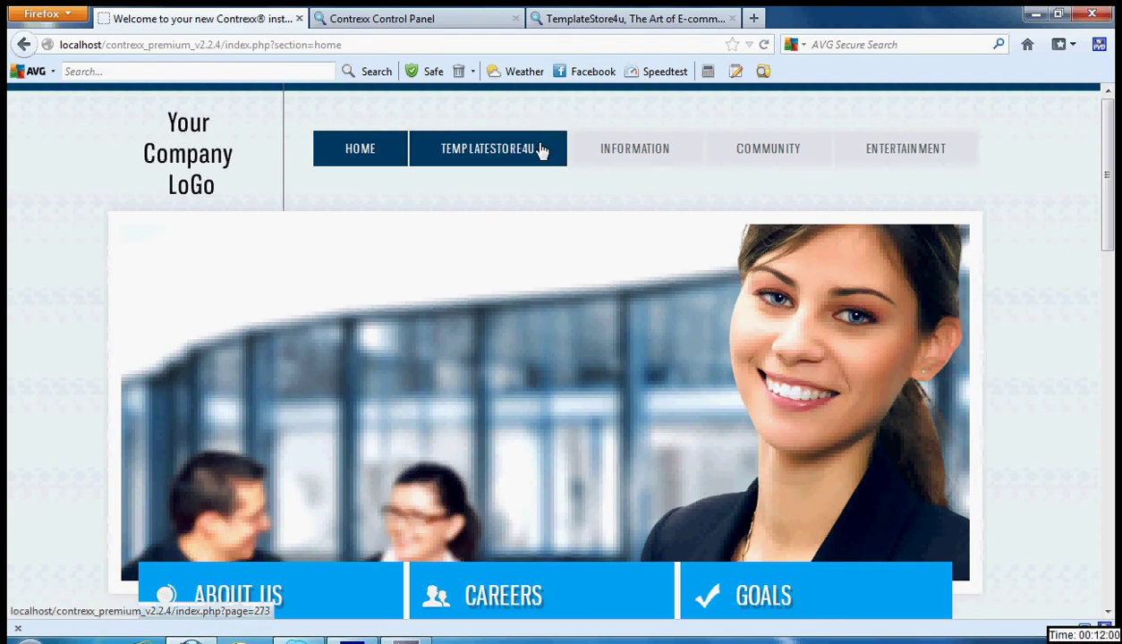
left_click(541, 149)
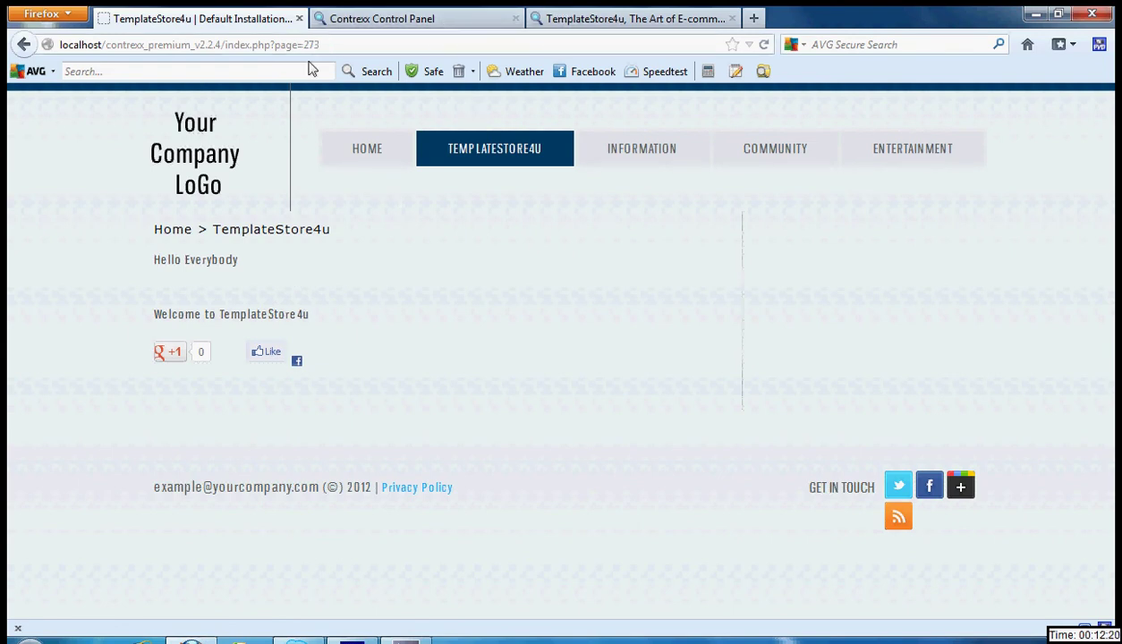
left_click(224, 145)
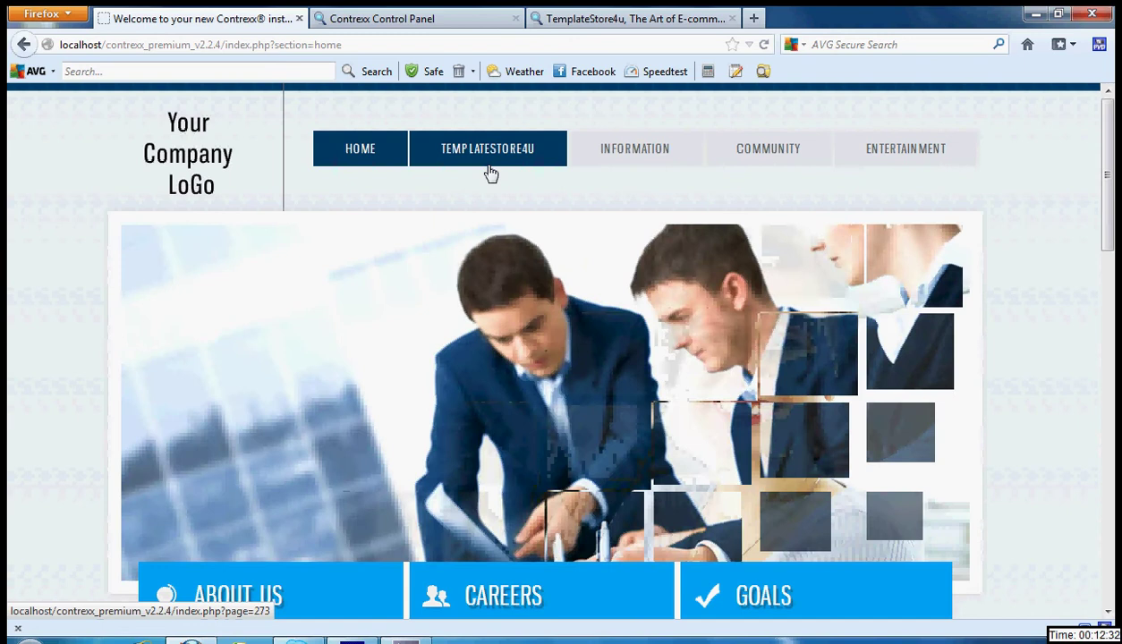
left_click(452, 20)
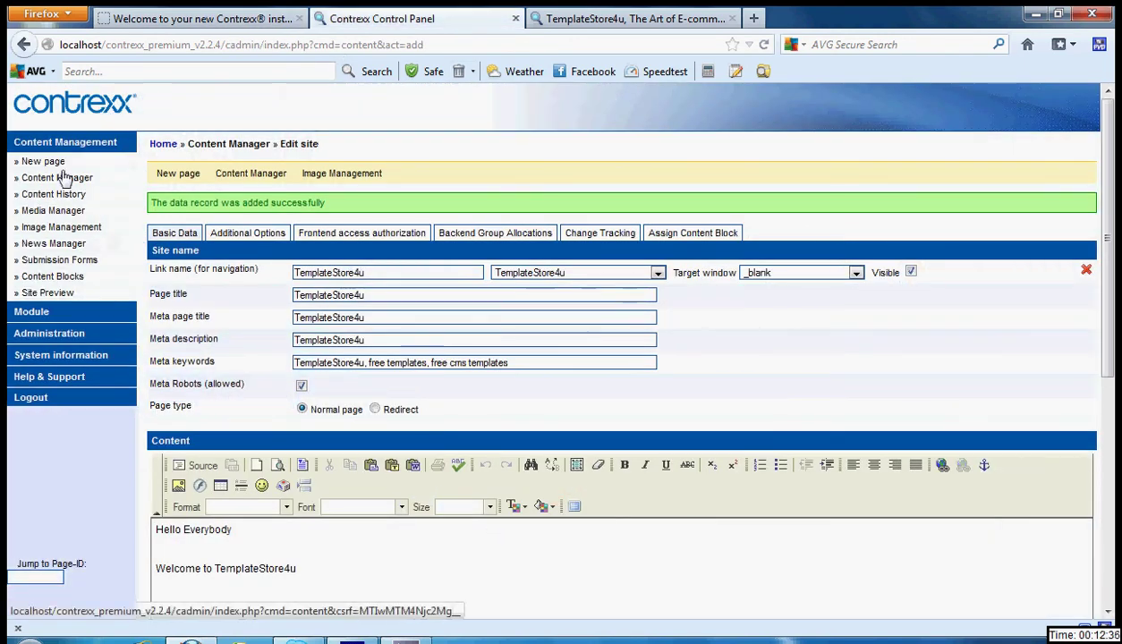
- Start a new page with link name test1 opening in New Window (_blank)
left_click(59, 163)
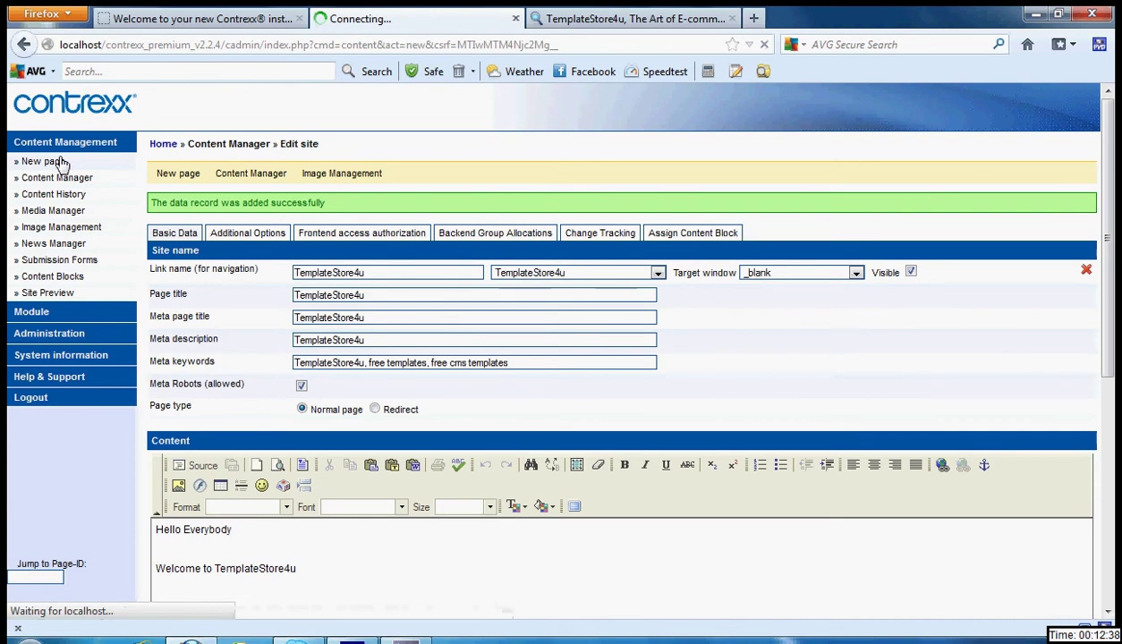
left_click(317, 240)
type("test1")
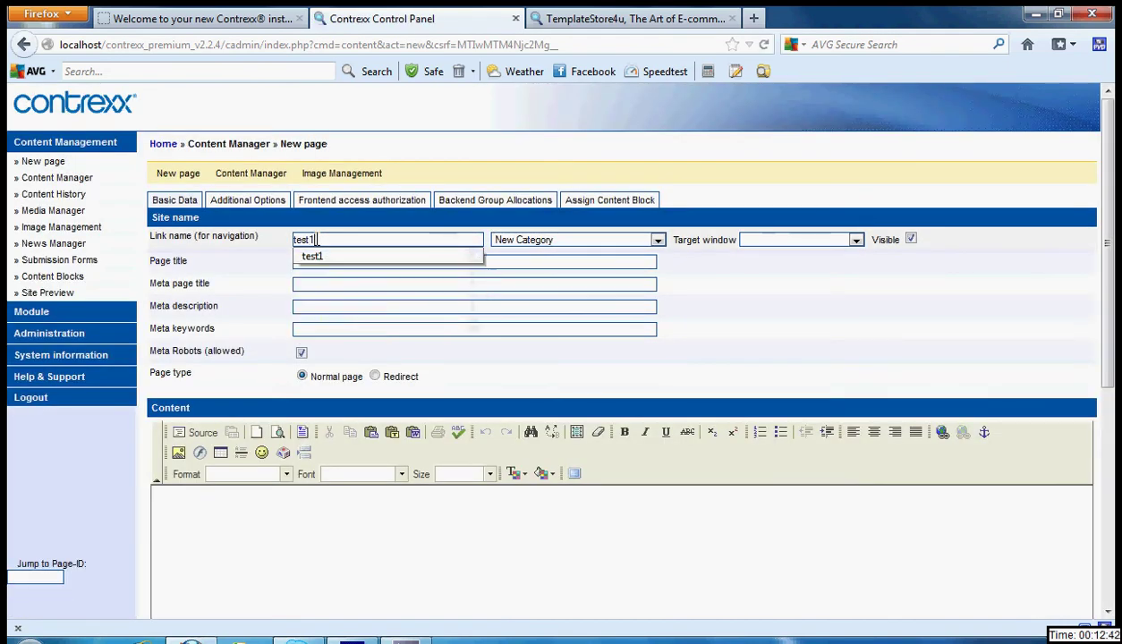
left_click(854, 242)
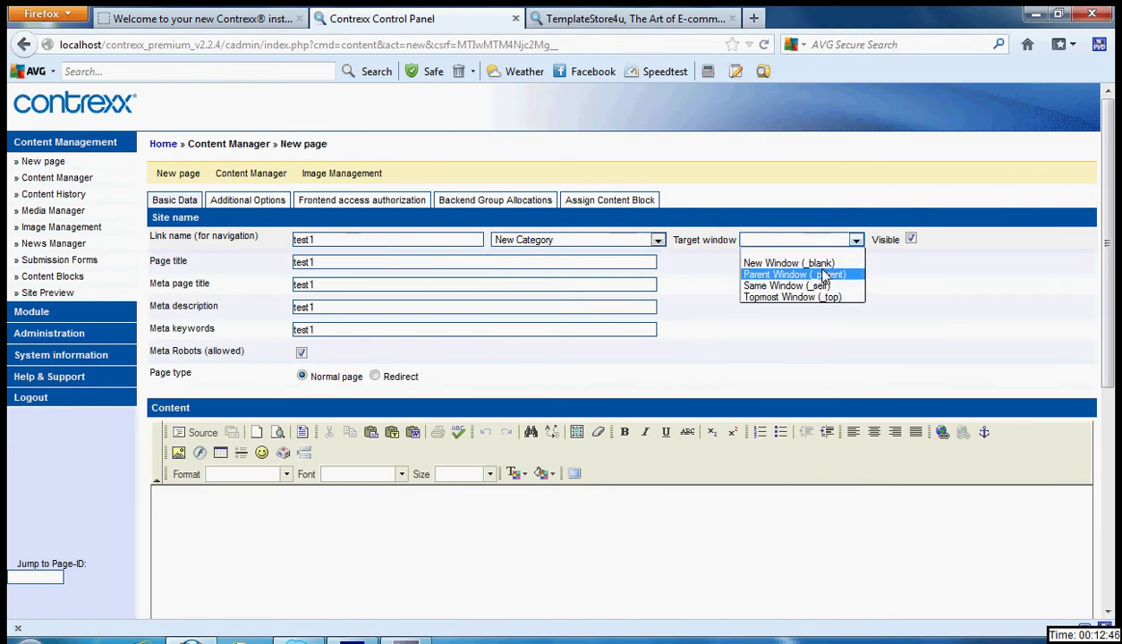
left_click(787, 263)
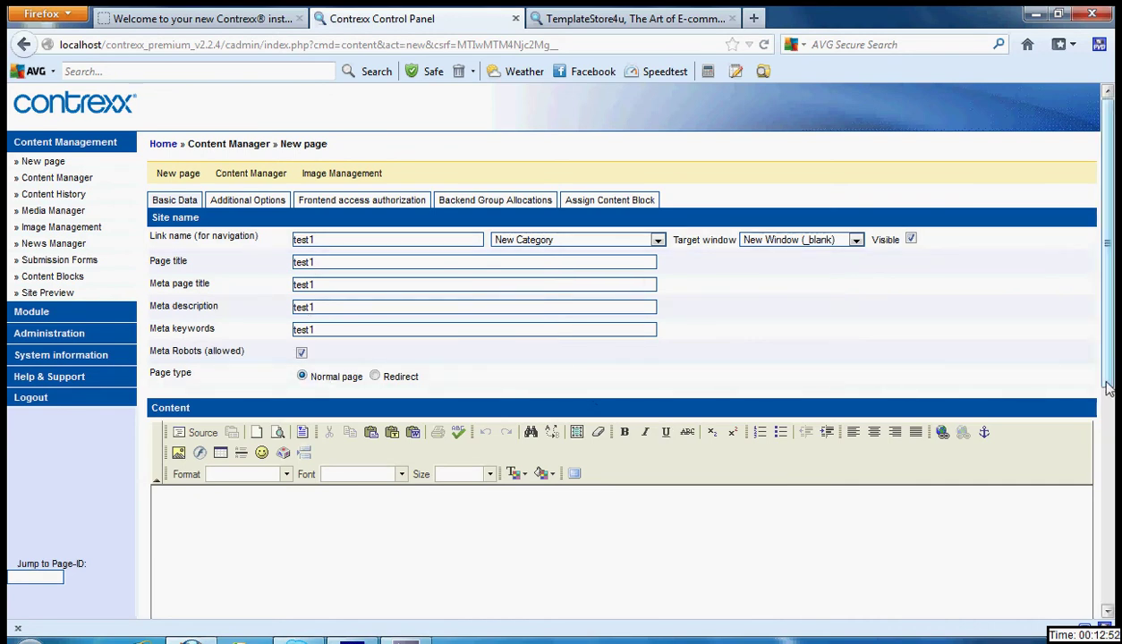
- Write the content 'Hi' / 'This is test1 page' and save the page
left_click_drag(1112, 384, 1114, 458)
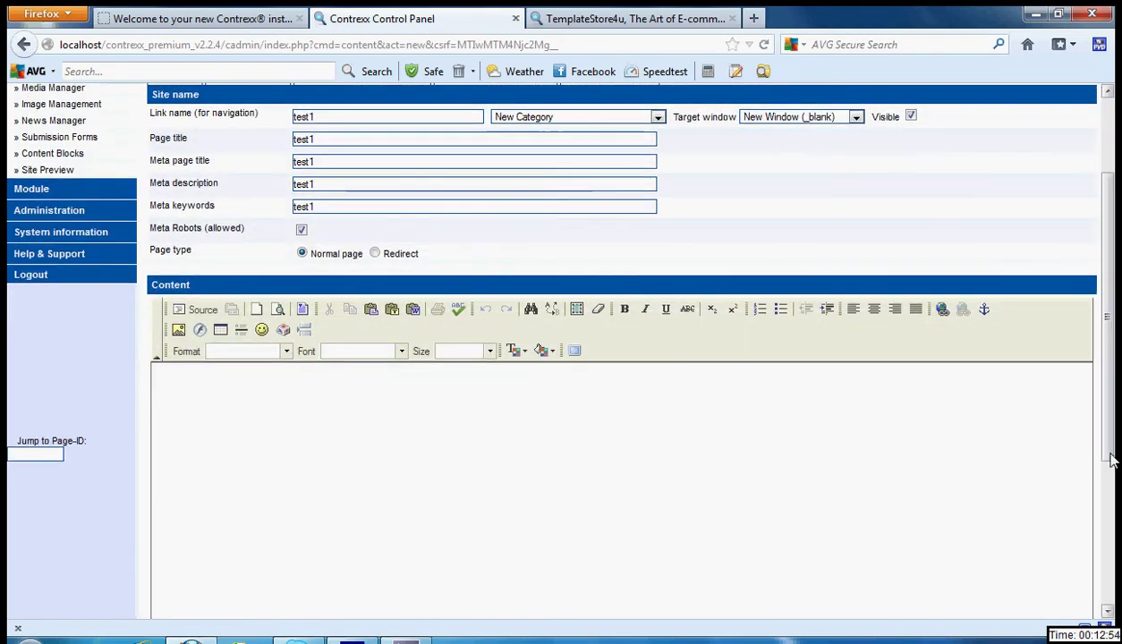
left_click(841, 455)
type("Hi")
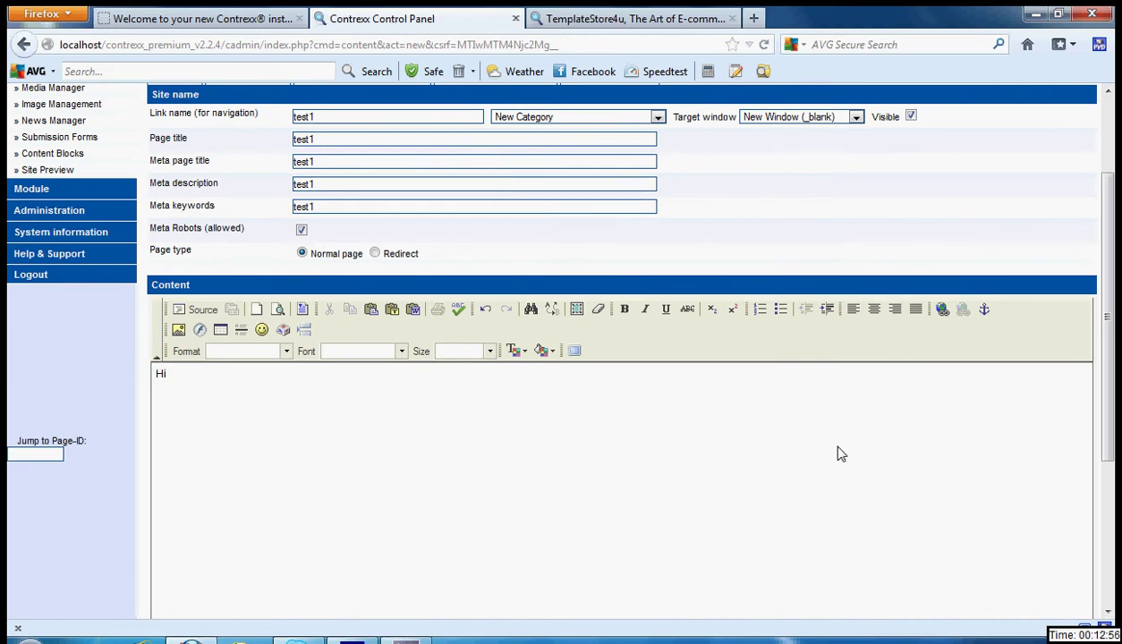
key("Return")
type("This is ")
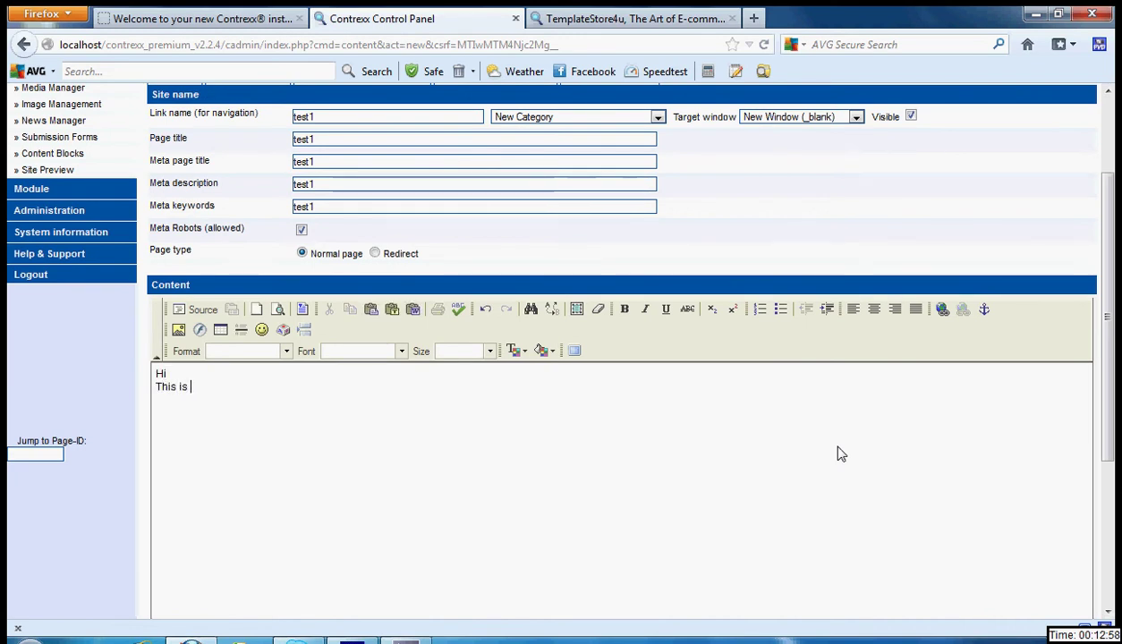
type("test")
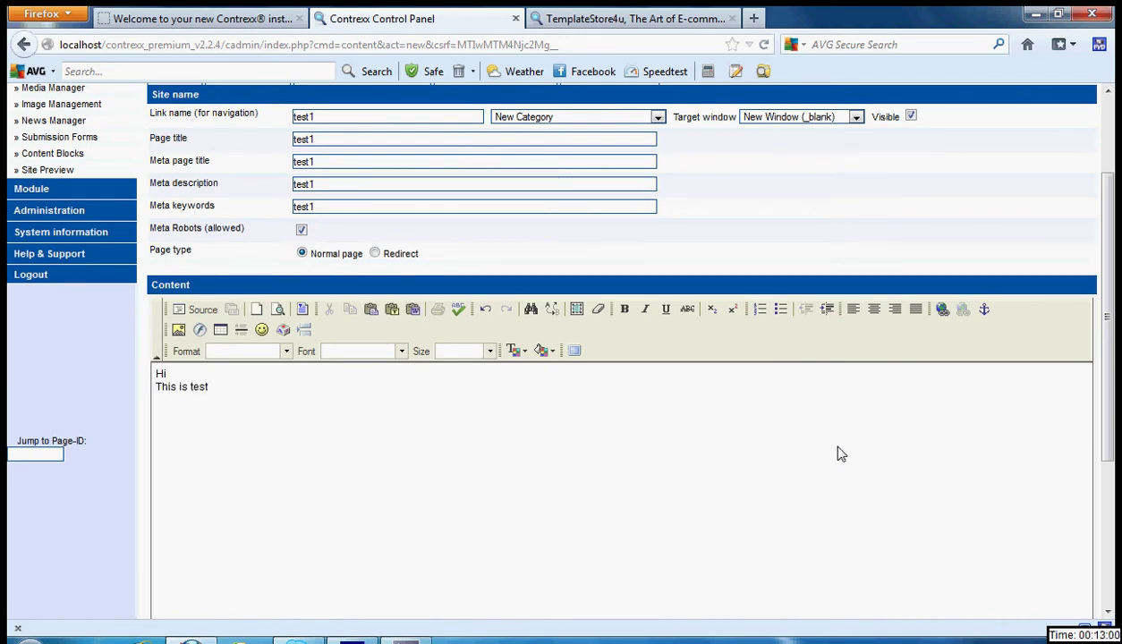
type("1 page")
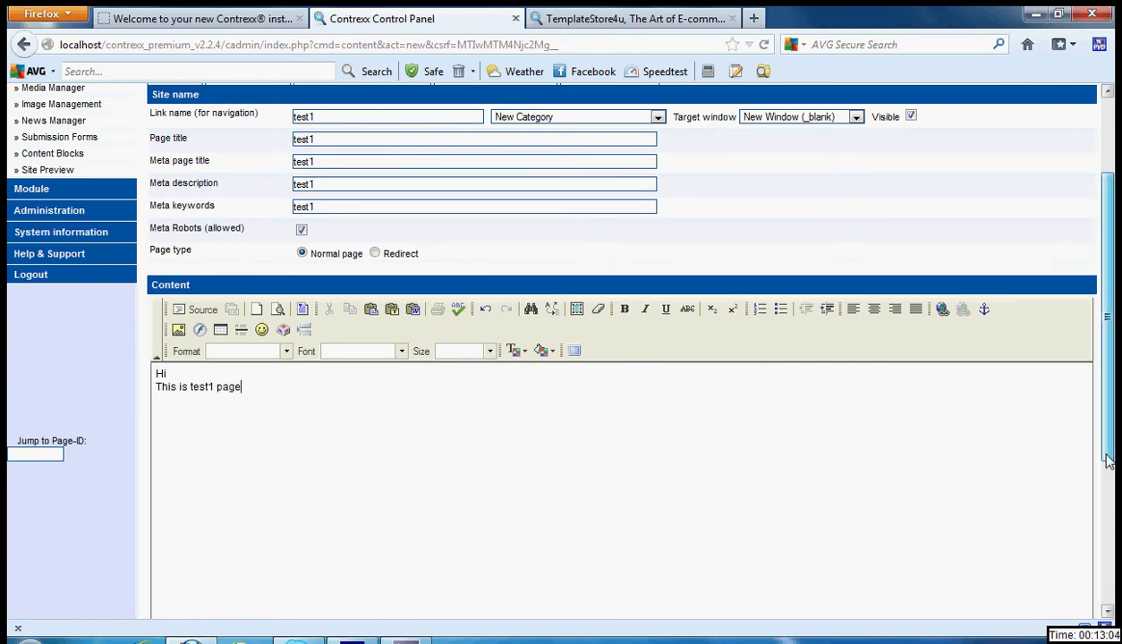
left_click_drag(1106, 456, 1106, 582)
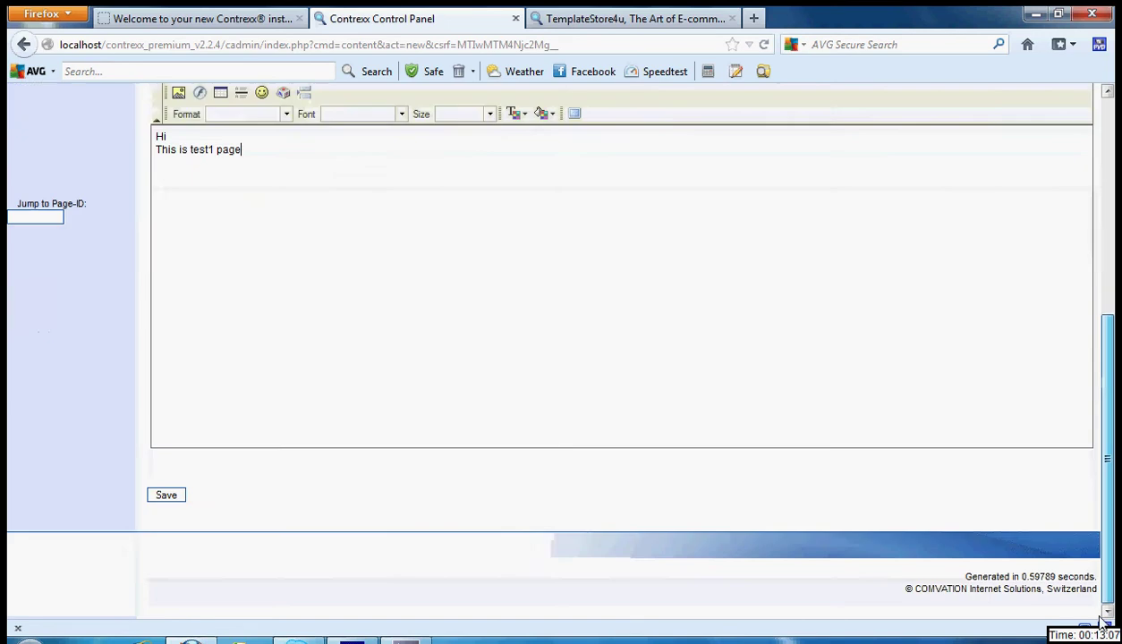
left_click(166, 496)
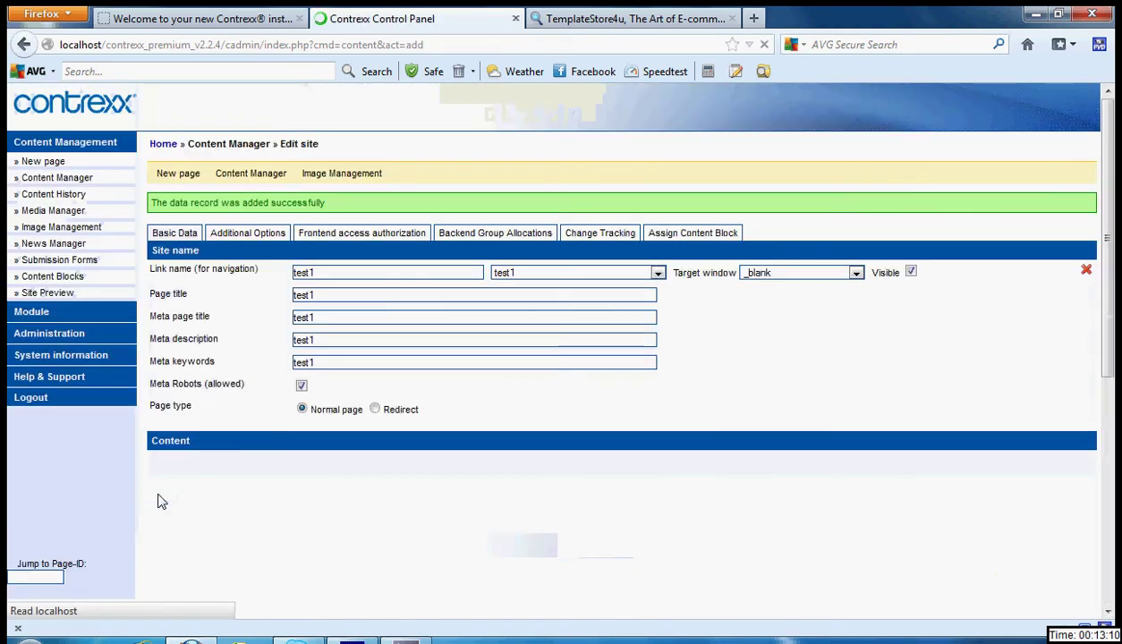
left_click(277, 23)
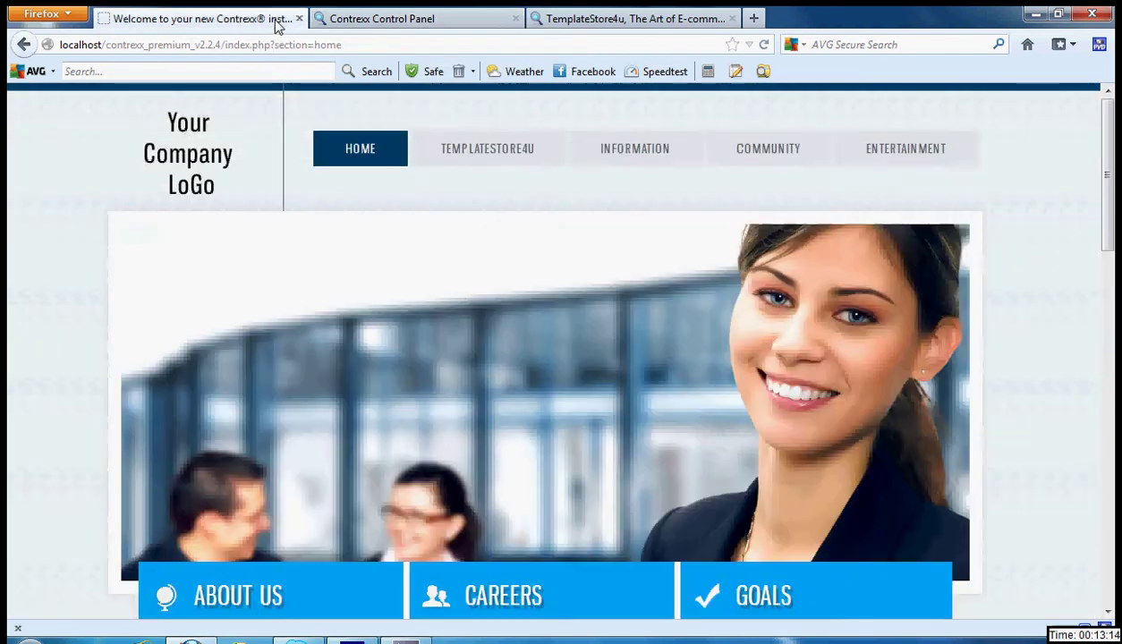
left_click(766, 47)
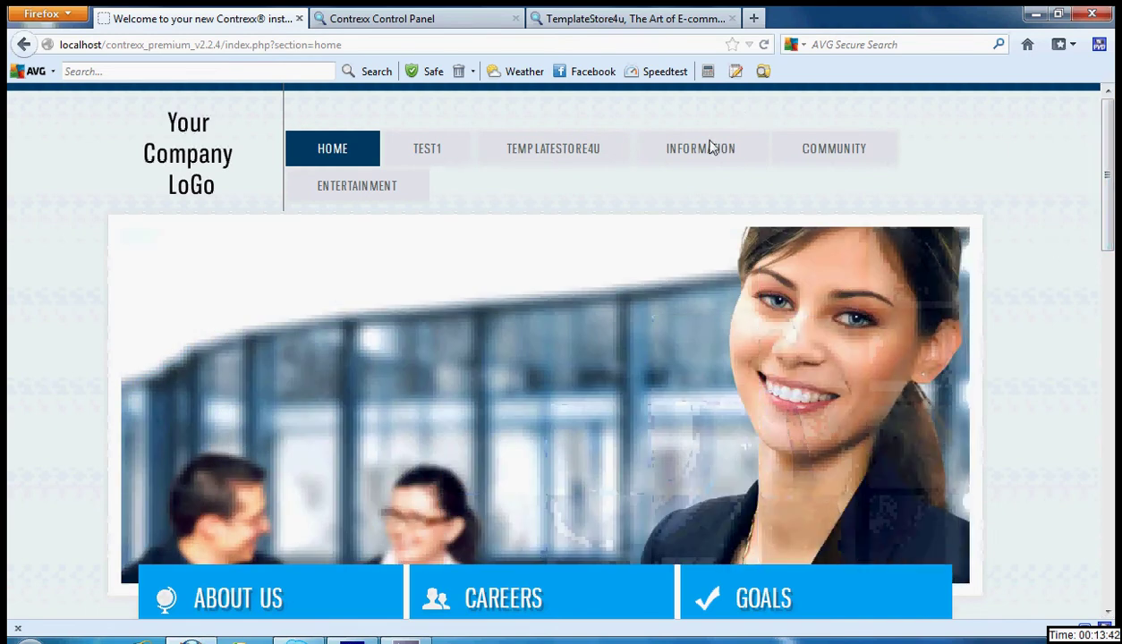
left_click(461, 20)
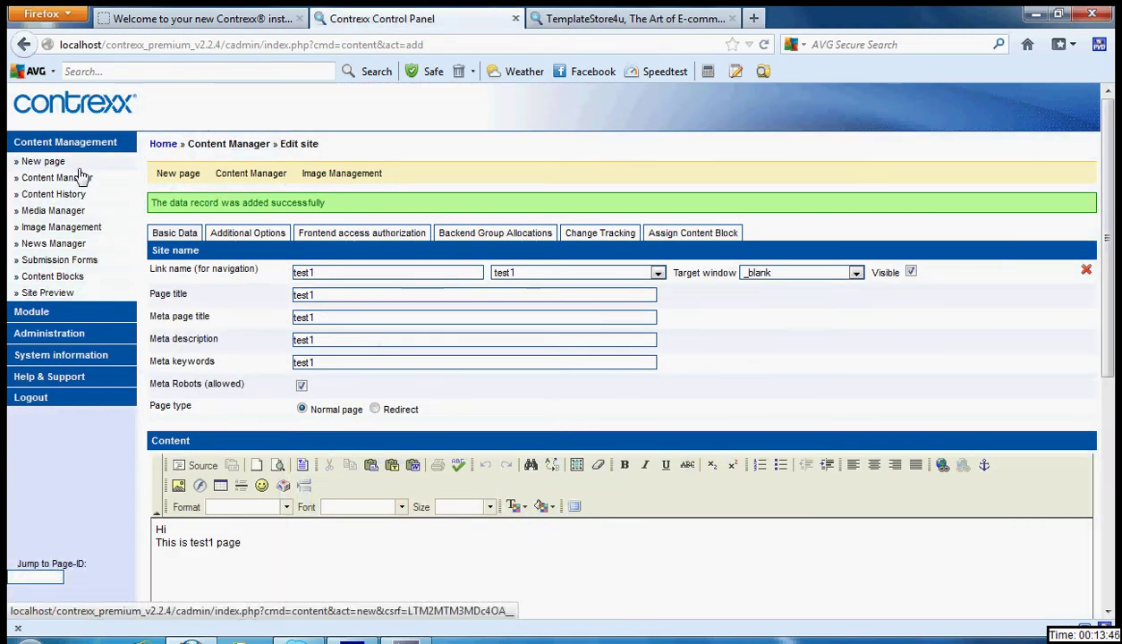
- Deactivate the test1 page in the page tree and save the changes
left_click(81, 177)
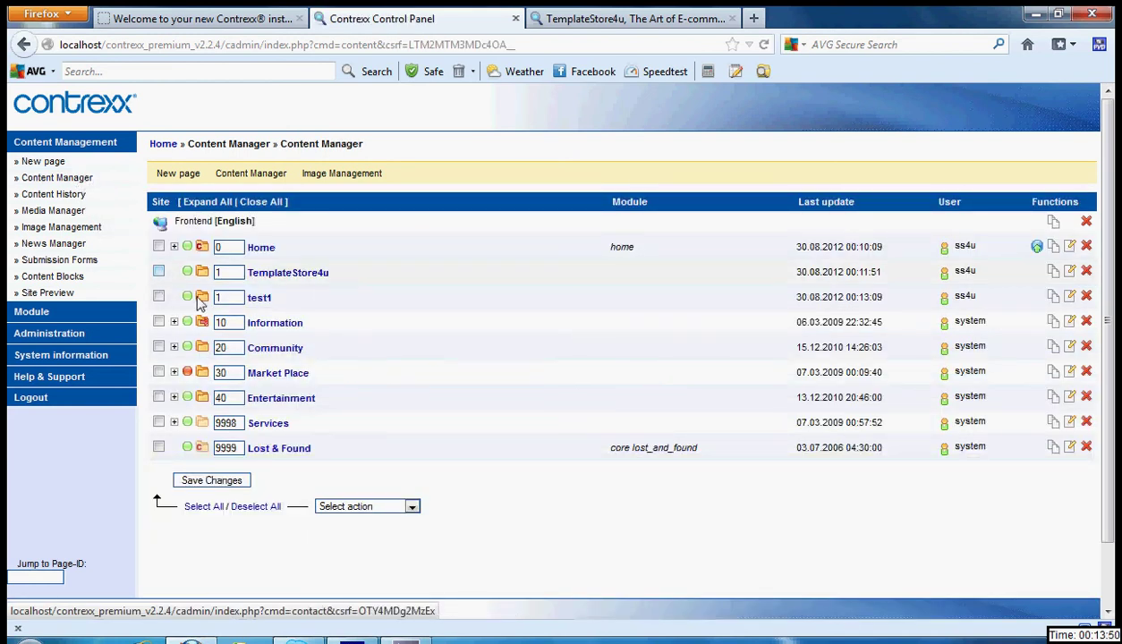
left_click(189, 299)
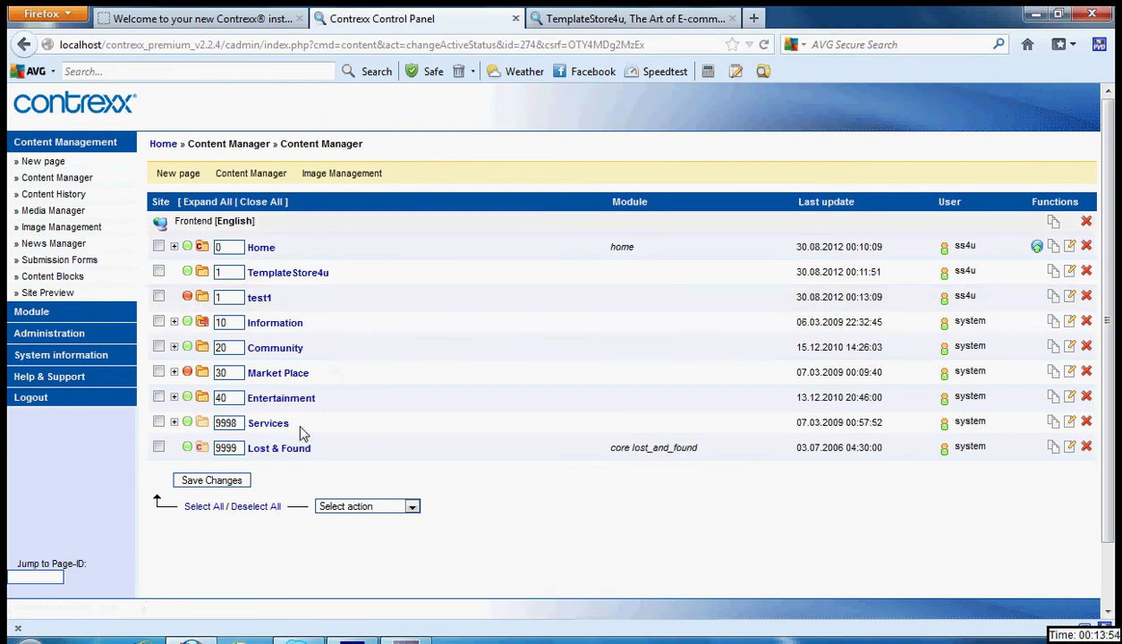
left_click(239, 483)
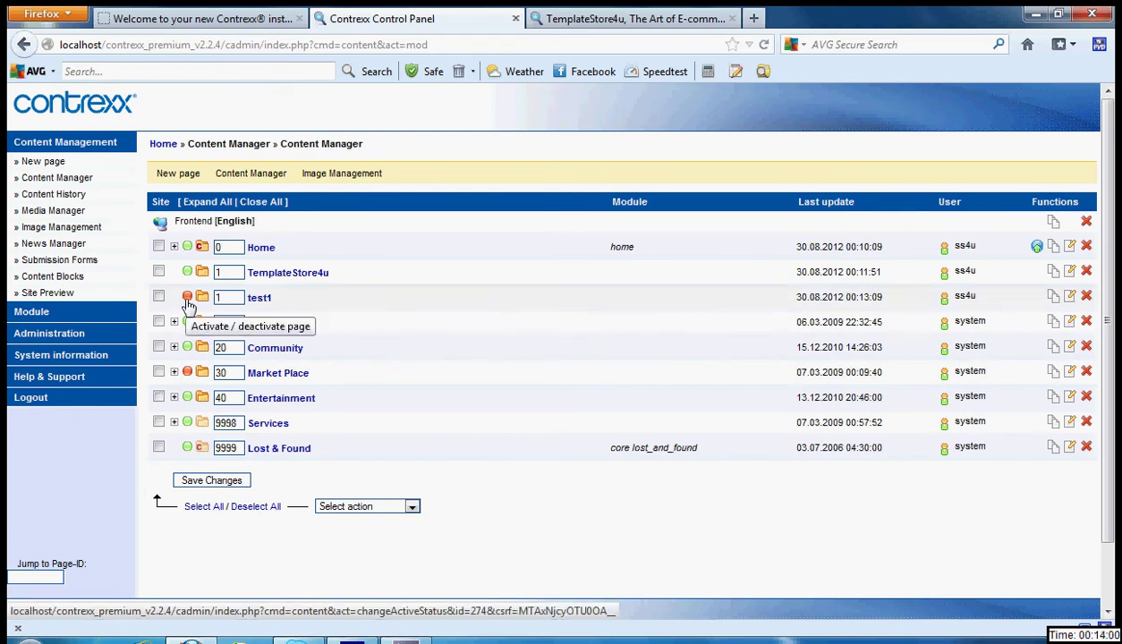
left_click(278, 15)
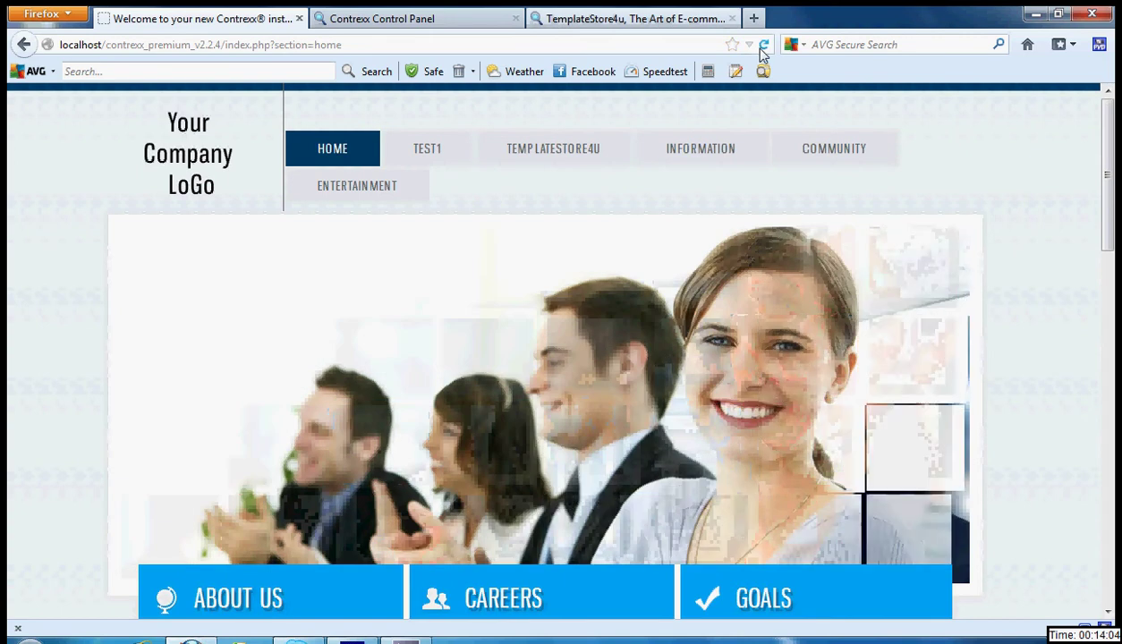
left_click(762, 46)
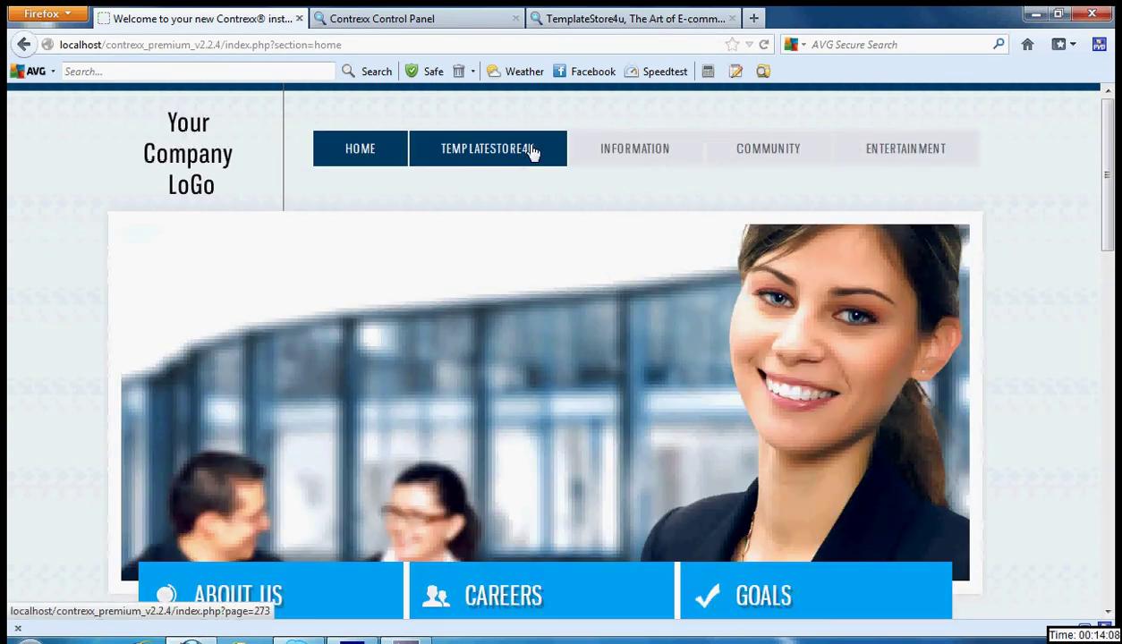
left_click(455, 22)
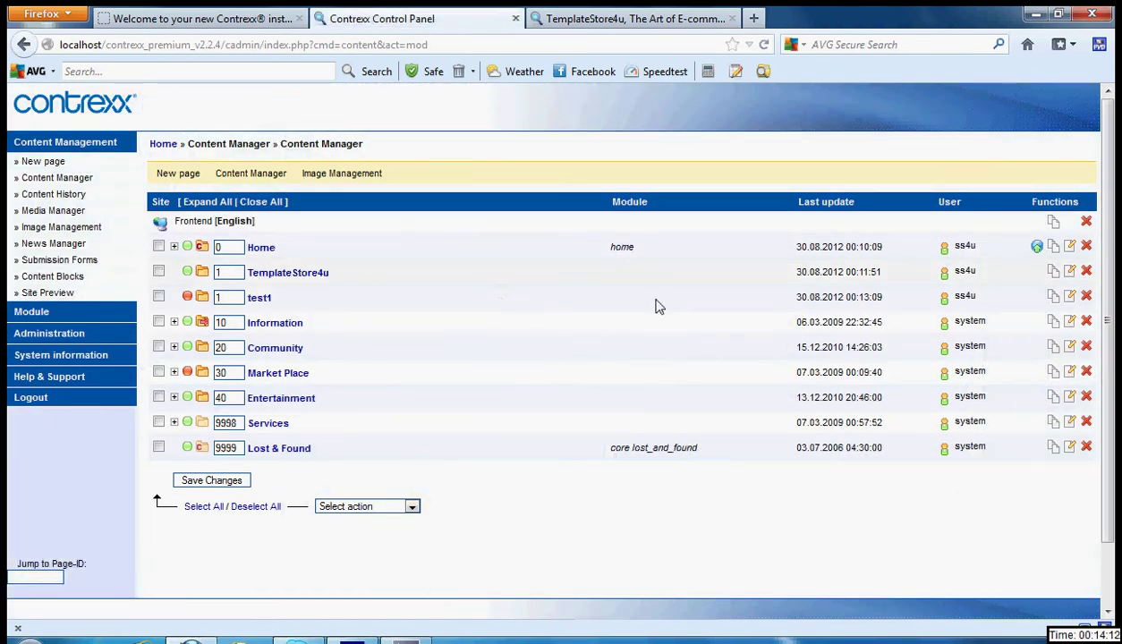
- Delete the test1 page, confirming with OK, then view the live homepage
left_click(1086, 296)
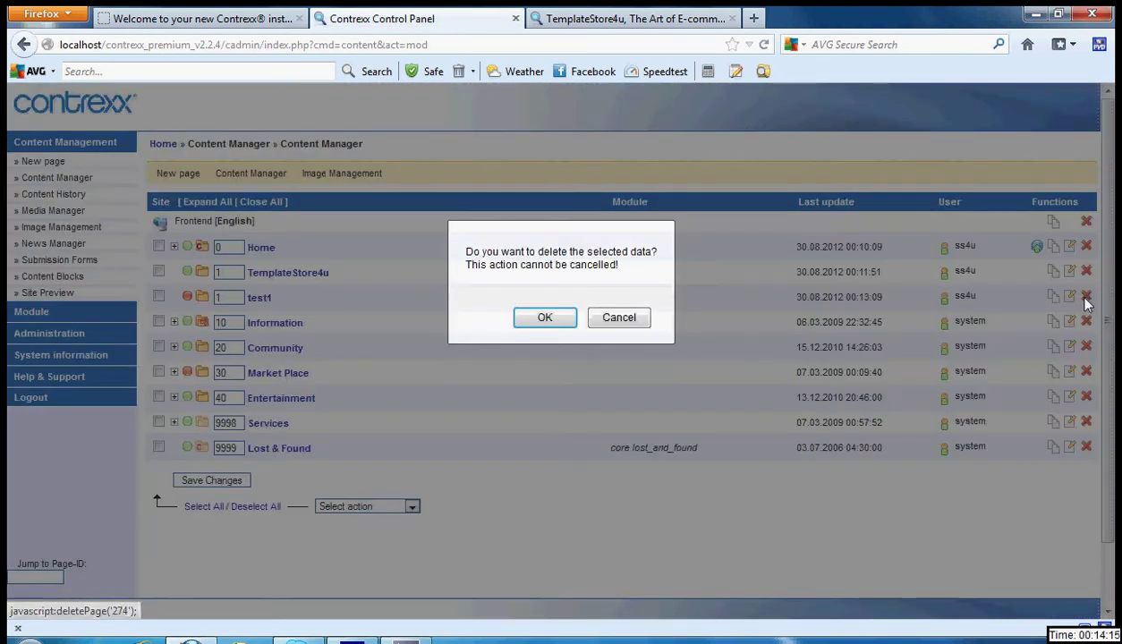
left_click(562, 319)
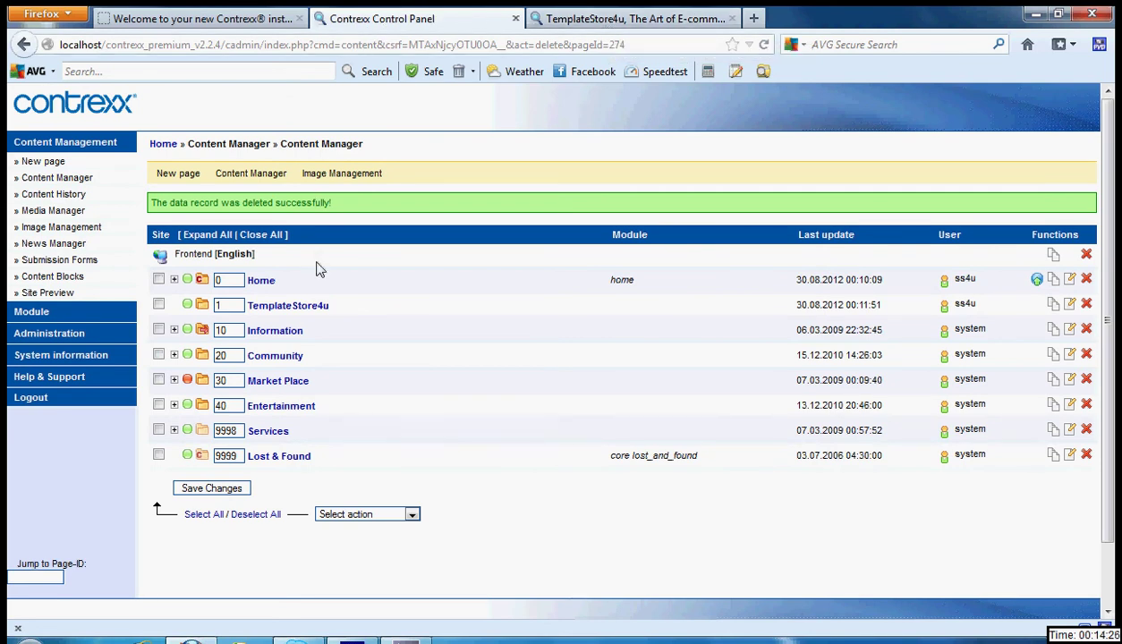
left_click(268, 13)
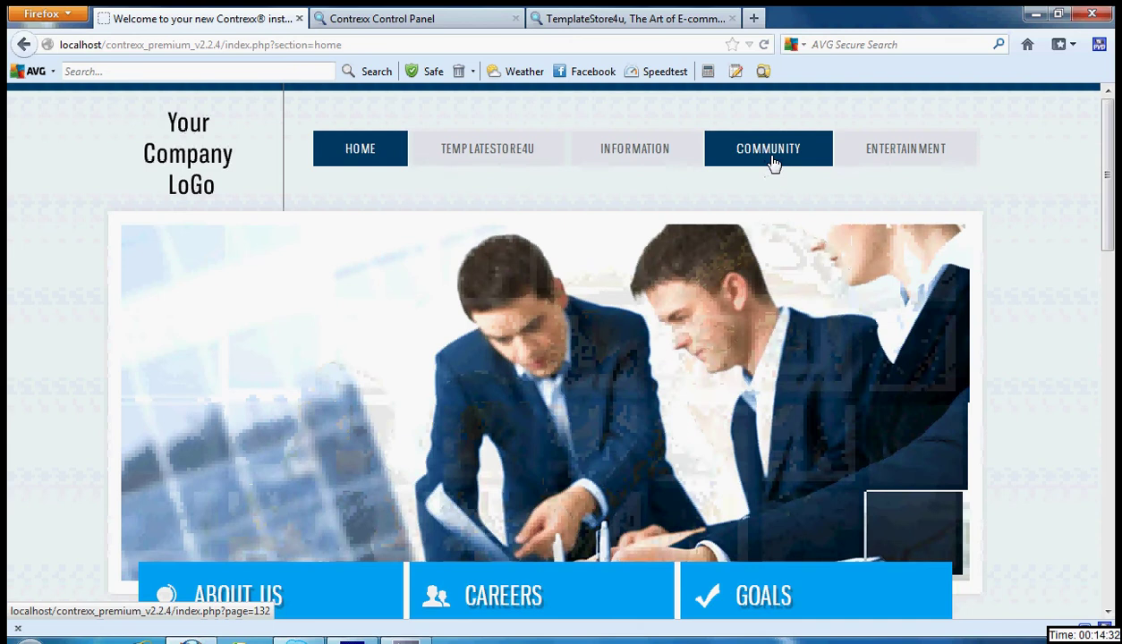
- Check the live site's Community page, then go back to the Contrexx Content Manager
left_click(774, 163)
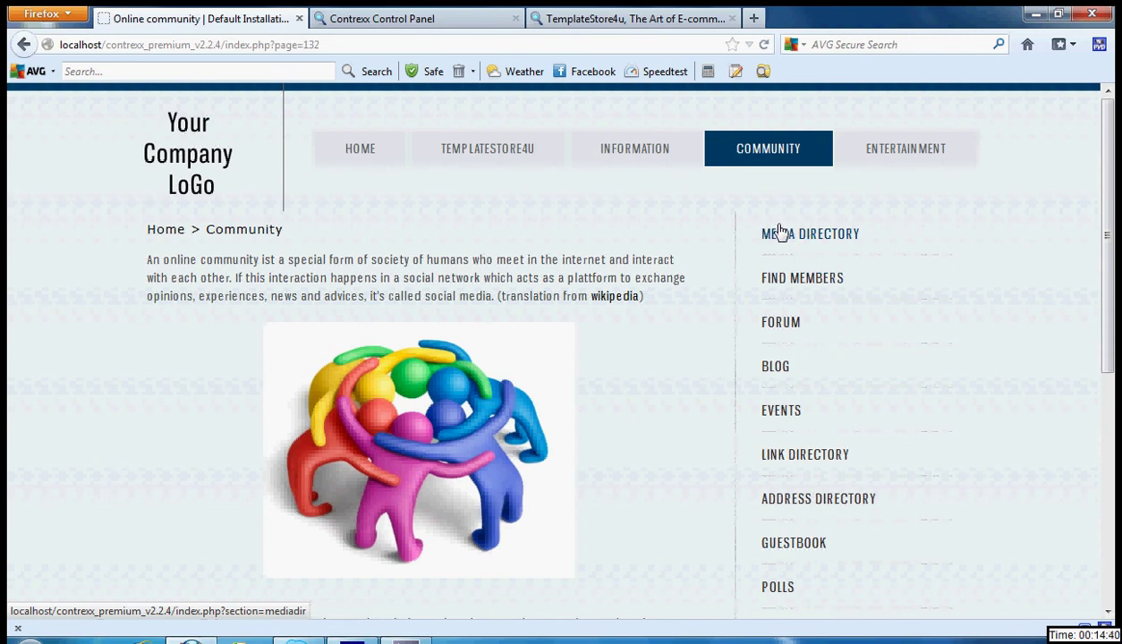
left_click(474, 24)
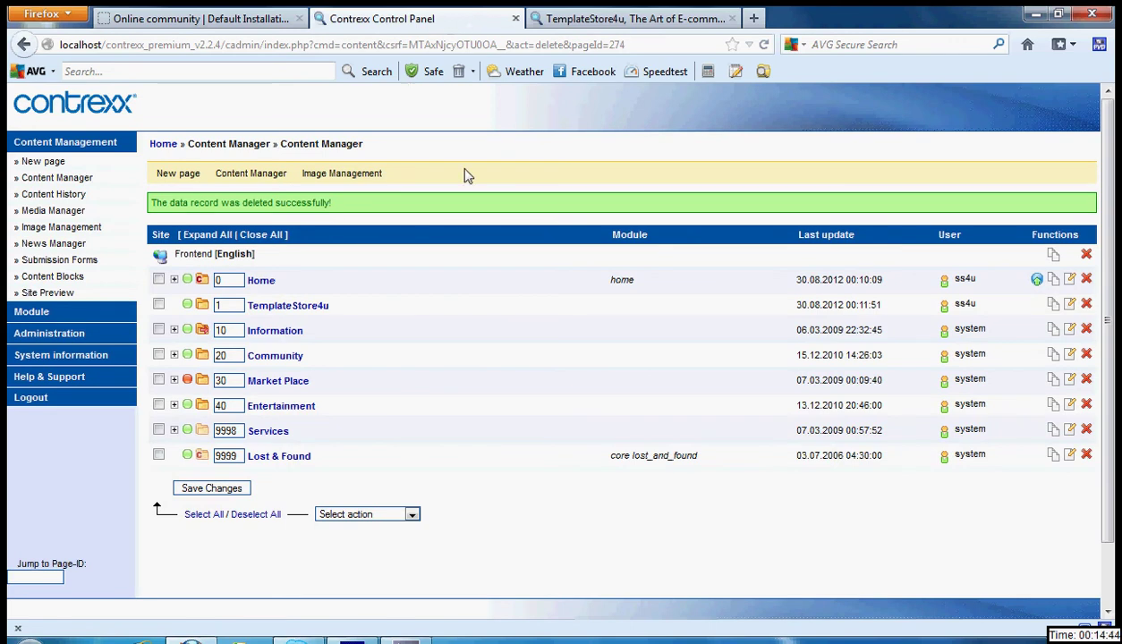
- Start a new page named 'second level' under Community, opening in a New Window (_blank)
left_click(105, 169)
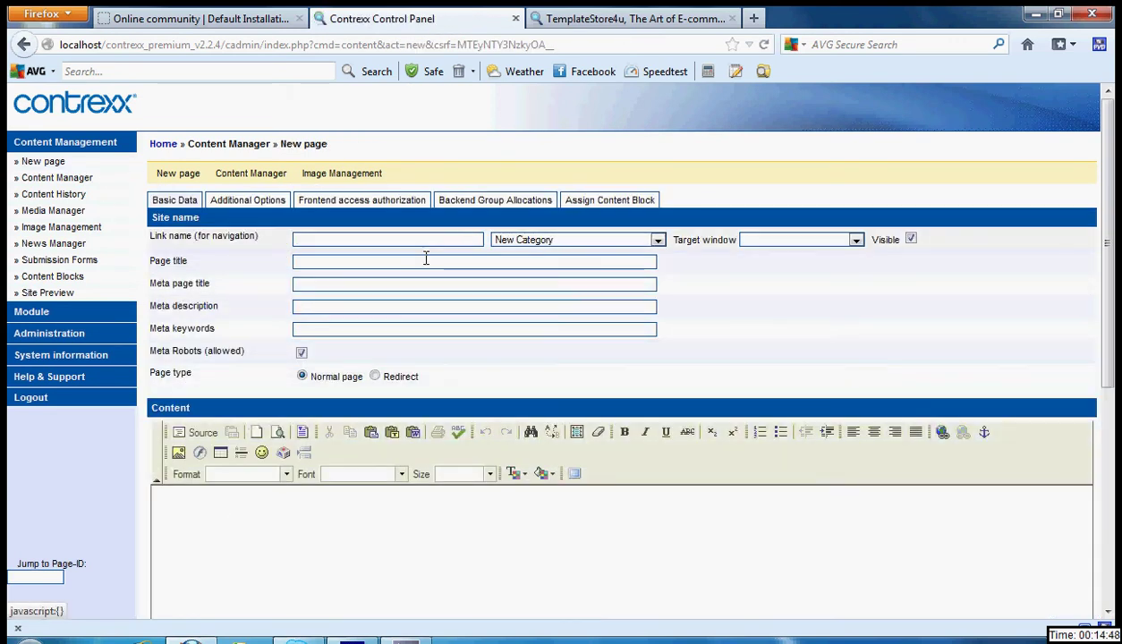
left_click(416, 238)
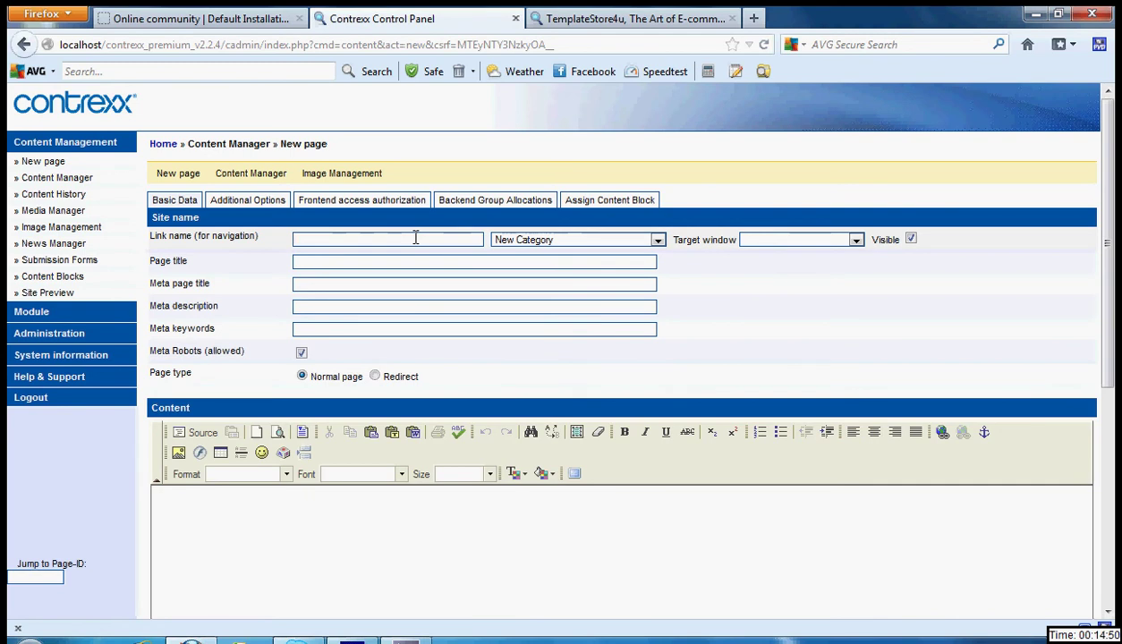
type("second level")
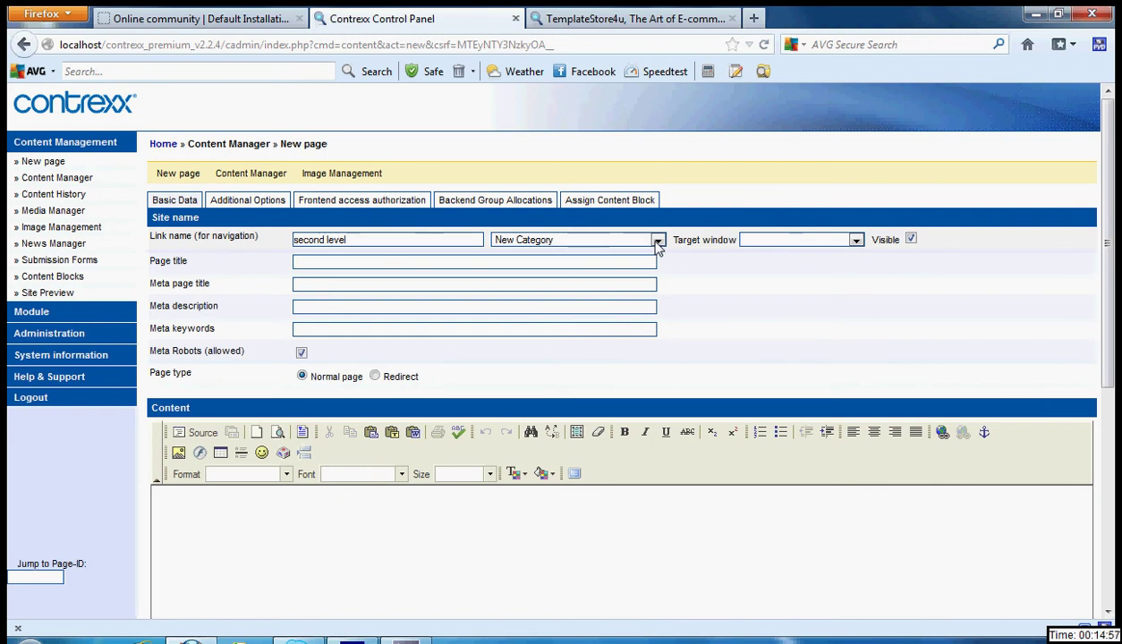
left_click(658, 242)
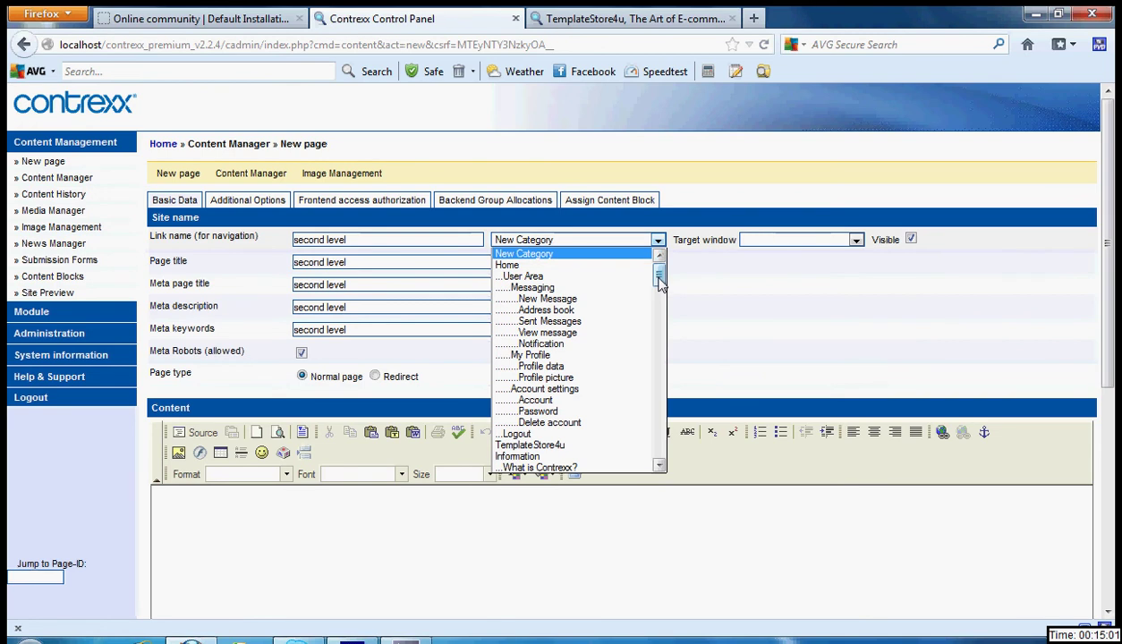
mouse_move(659, 286)
left_mouse_down()
mouse_move(659, 305)
mouse_move(659, 284)
left_mouse_up()
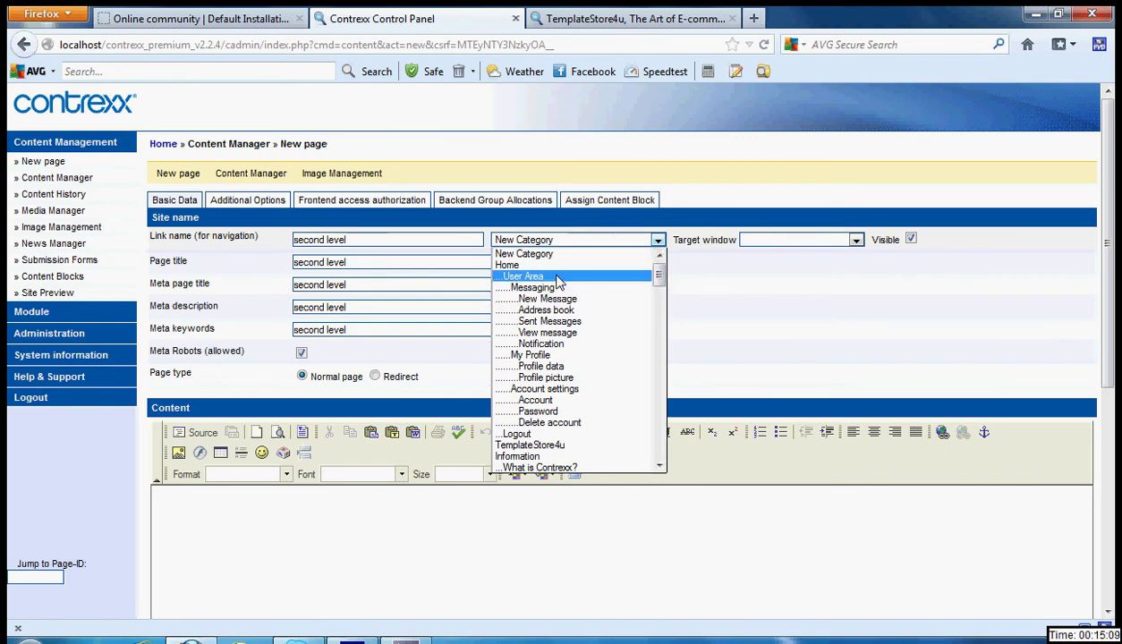
scroll(660, 290, "down", 4)
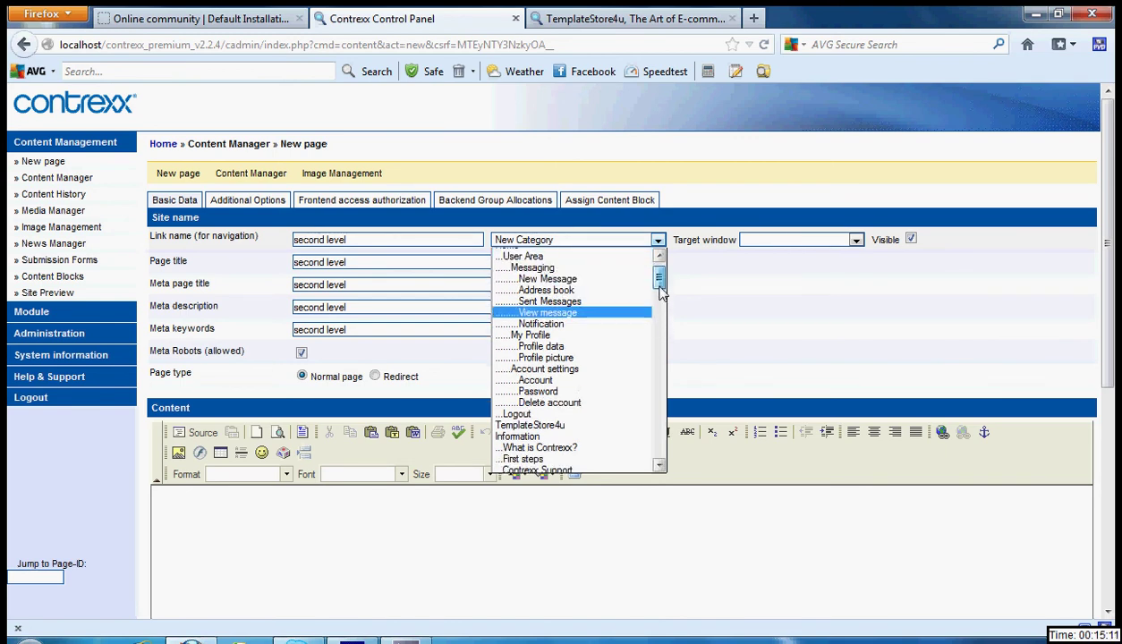
left_click_drag(662, 307, 663, 319)
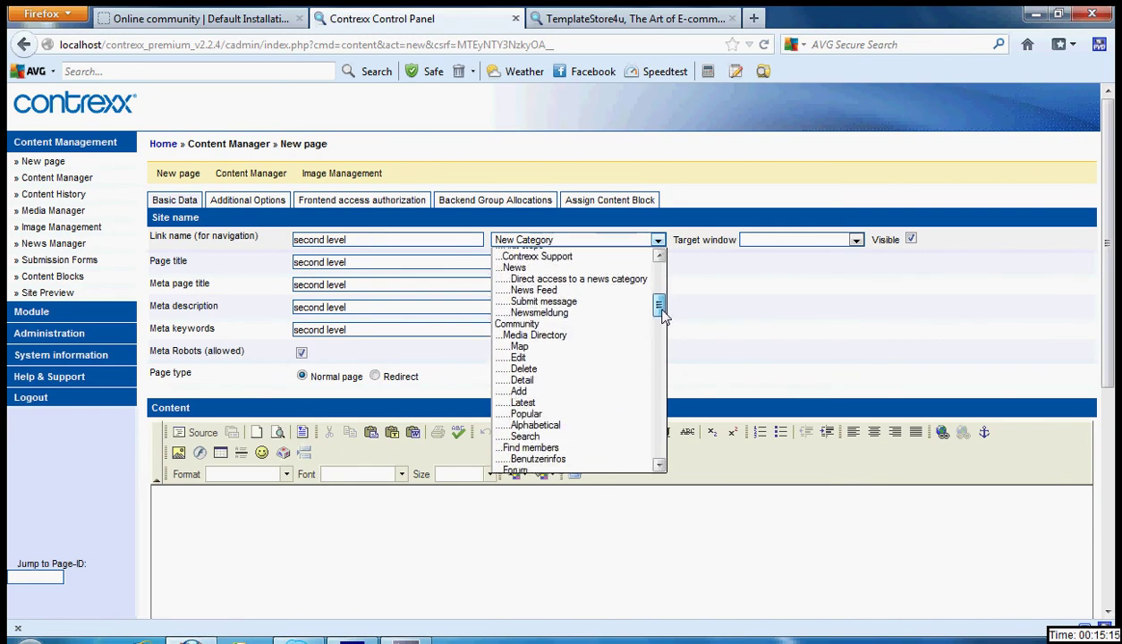
left_click(540, 326)
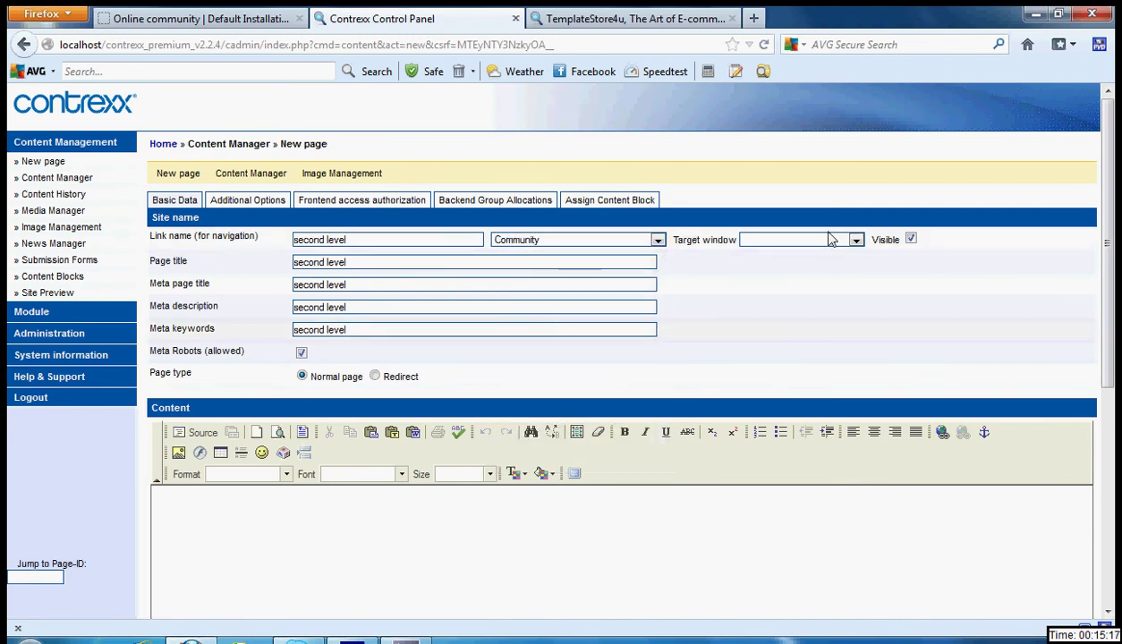
left_click(854, 241)
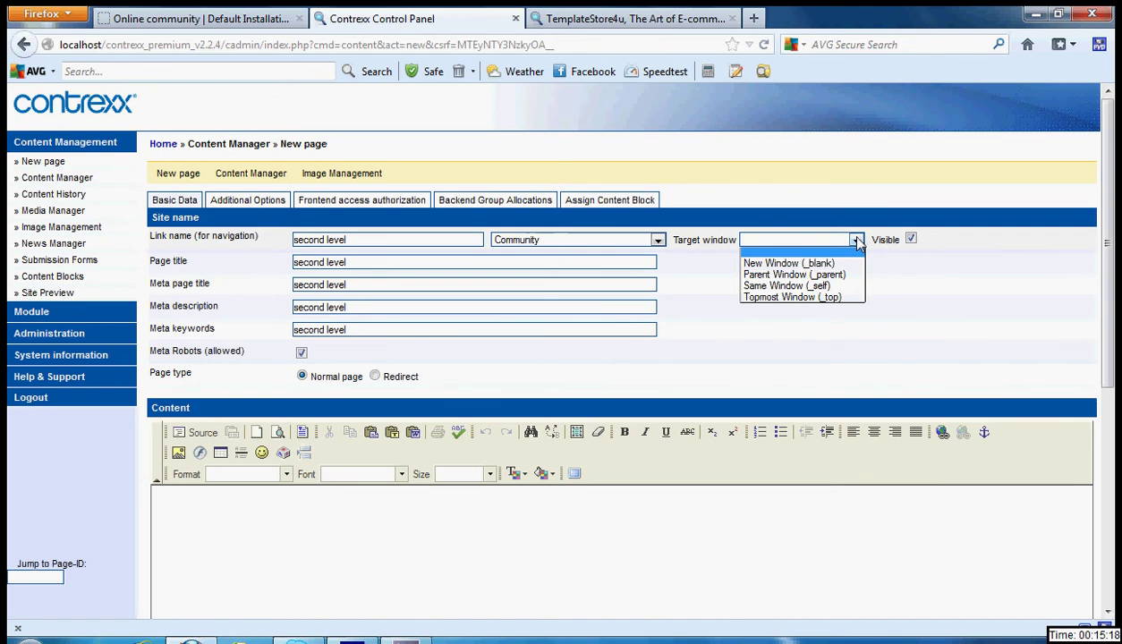
left_click(817, 263)
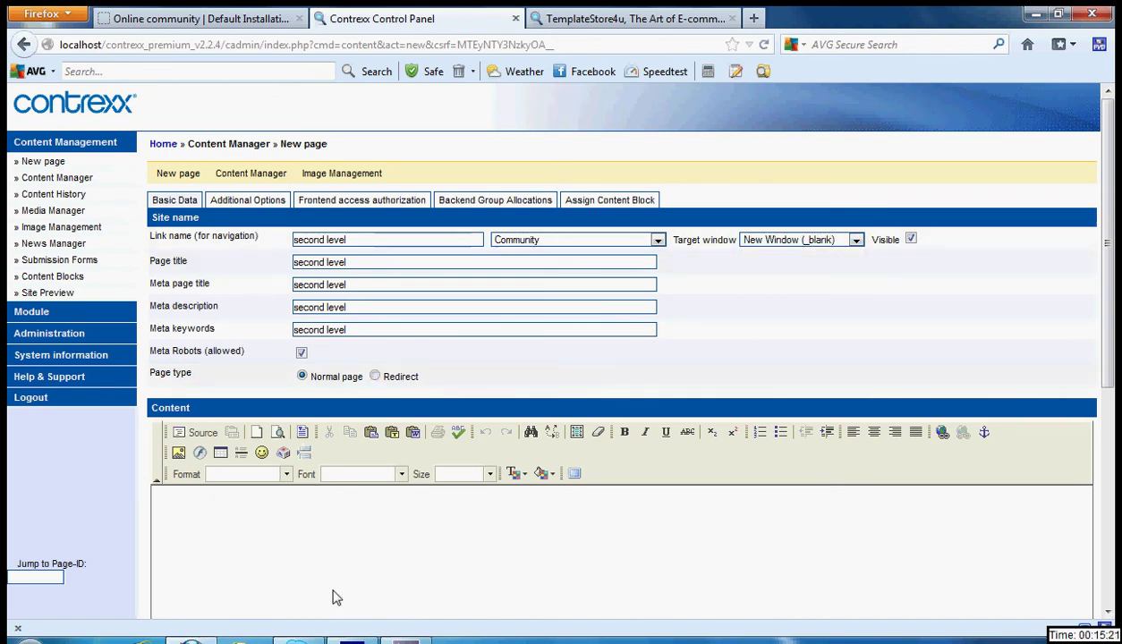
- Enter the body text 'This is the second level navigation' and save the page
left_click(327, 557)
type("This is ")
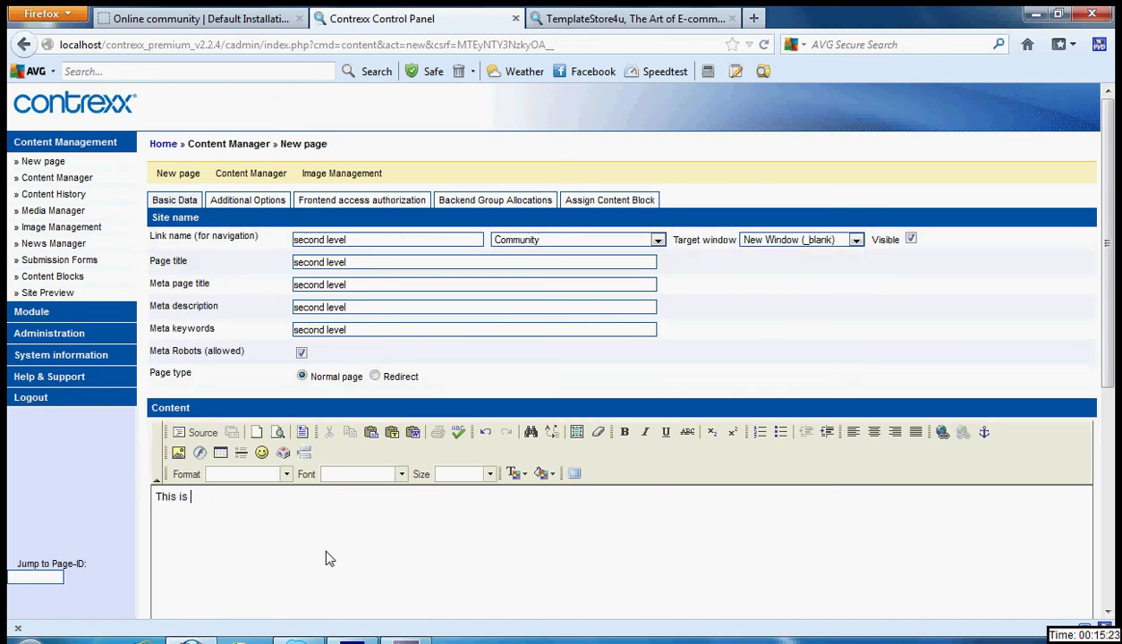
type("trhe second")
key("BackSpace")
key("BackSpace")
key("BackSpace")
type("the second level nab")
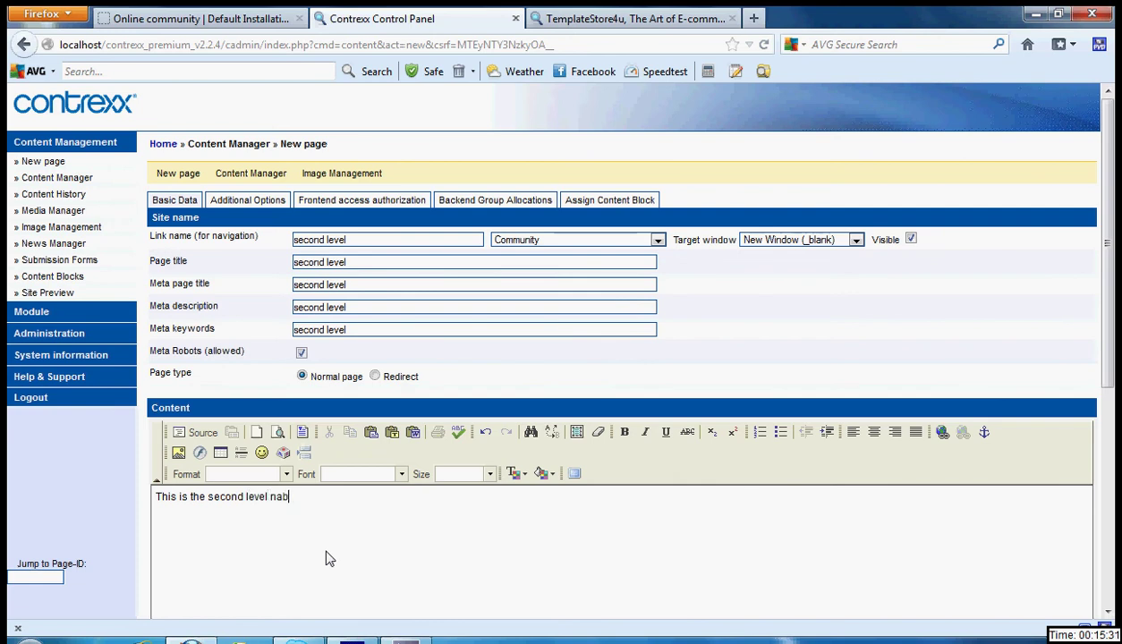
key("BackSpace")
type("vigation")
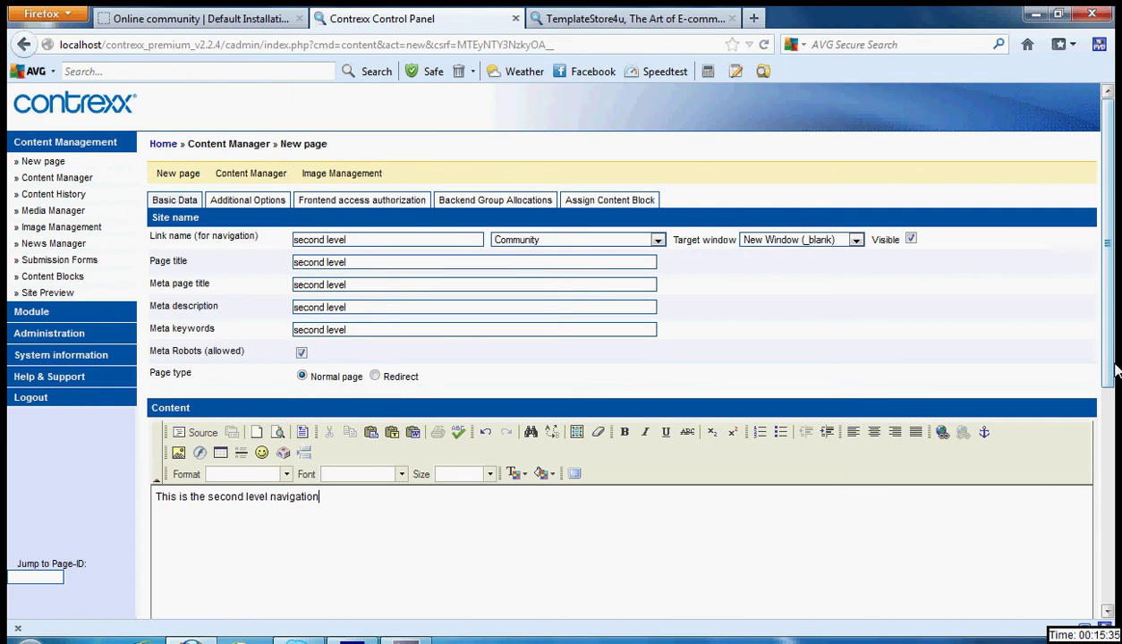
scroll(1102, 517, "down", 1)
scroll(1102, 516, "down", 5)
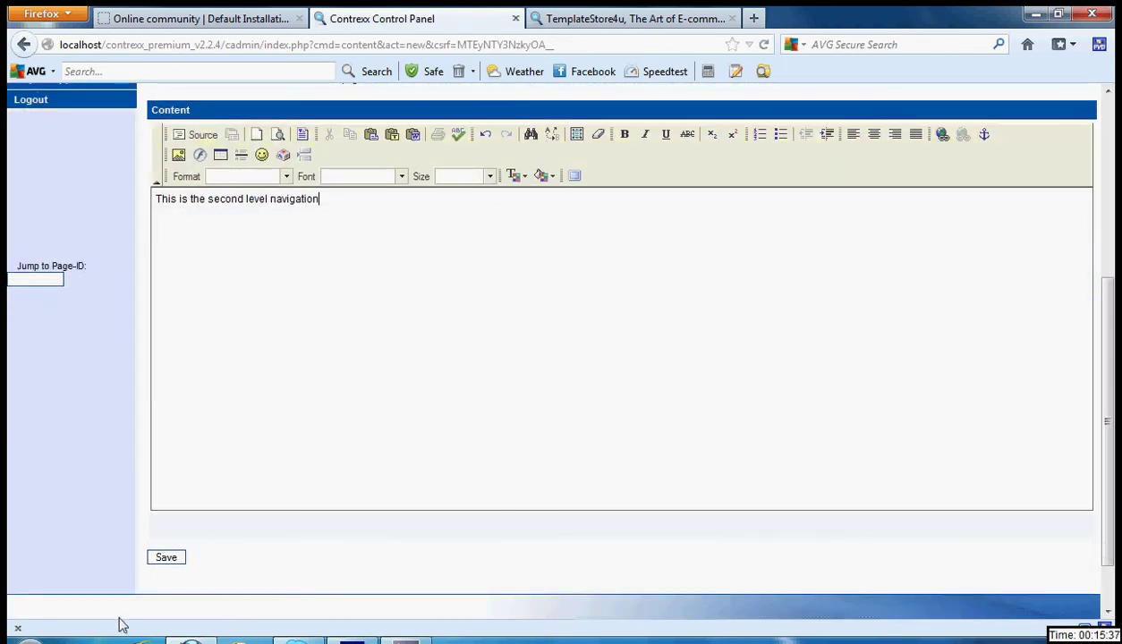
left_click(175, 562)
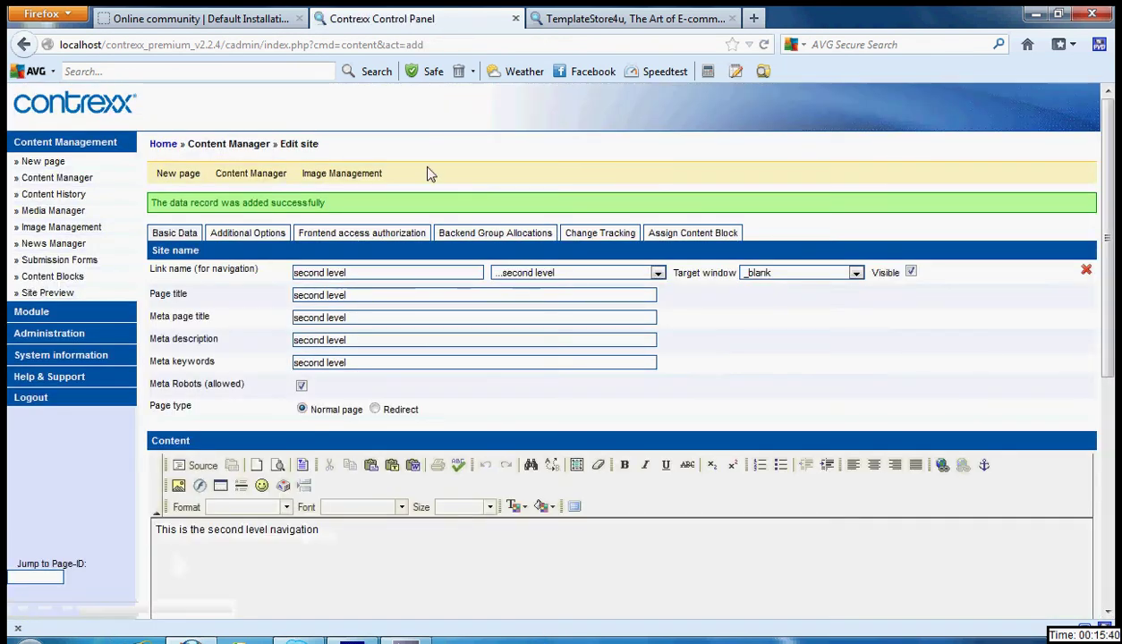
- Open SECOND LEVEL under Community on the live site, return home, then back to the control panel
left_click(228, 19)
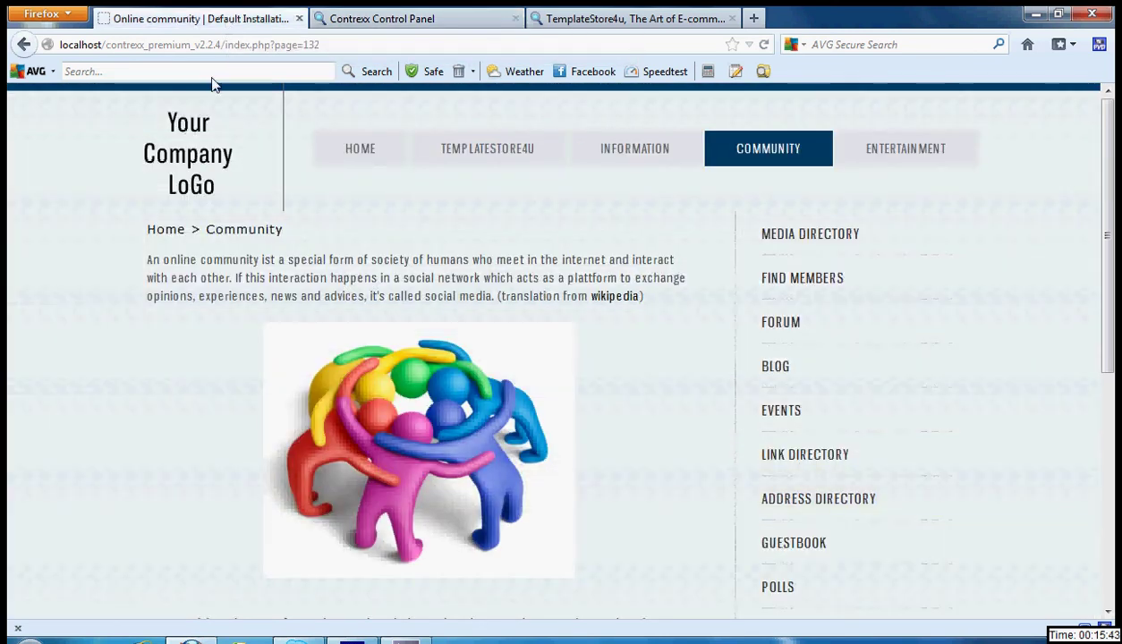
left_click(202, 153)
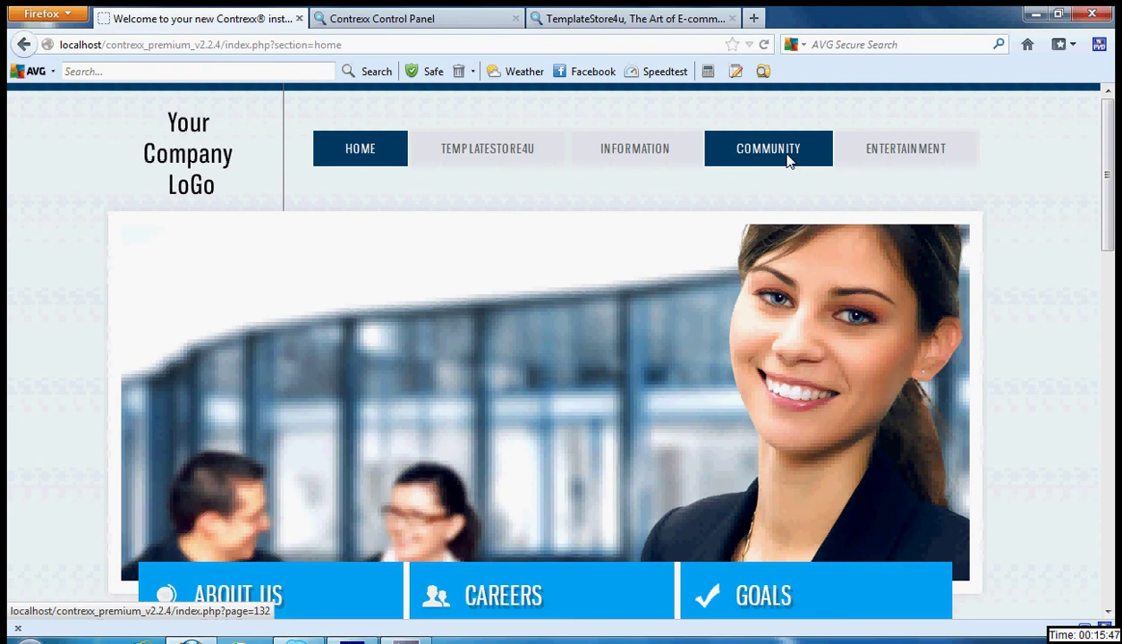
left_click(788, 158)
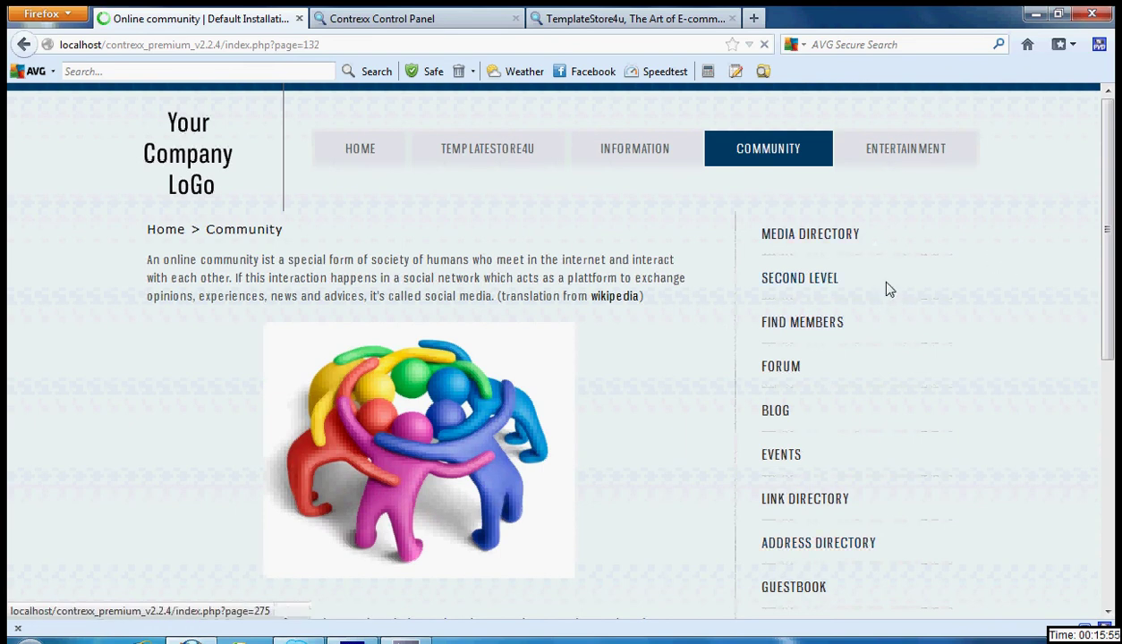
left_click(835, 283)
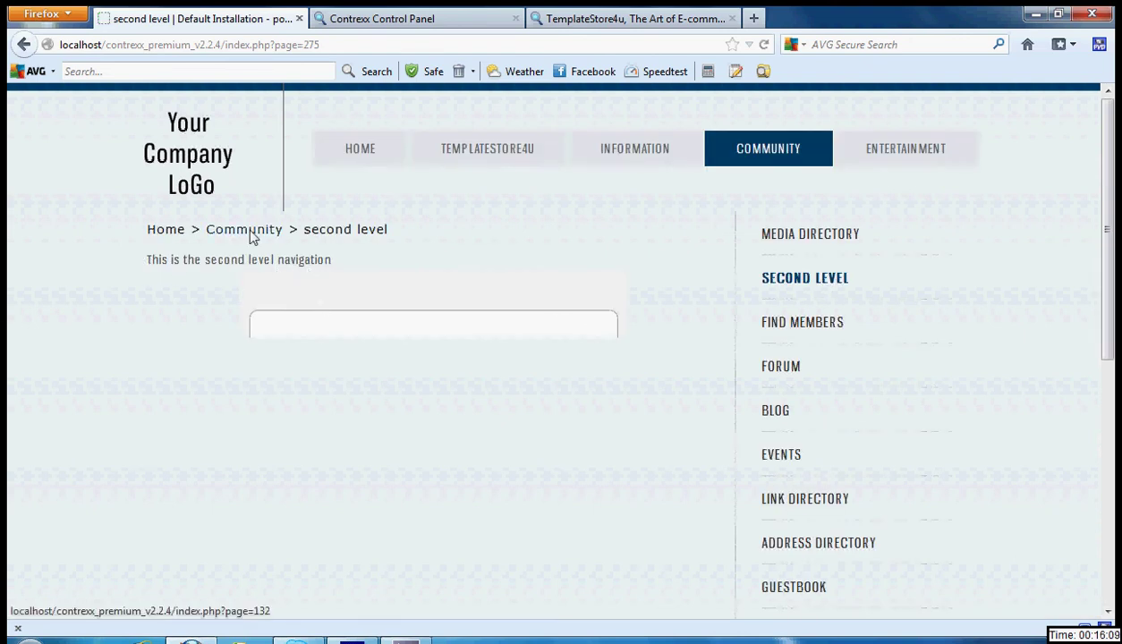
left_click(185, 166)
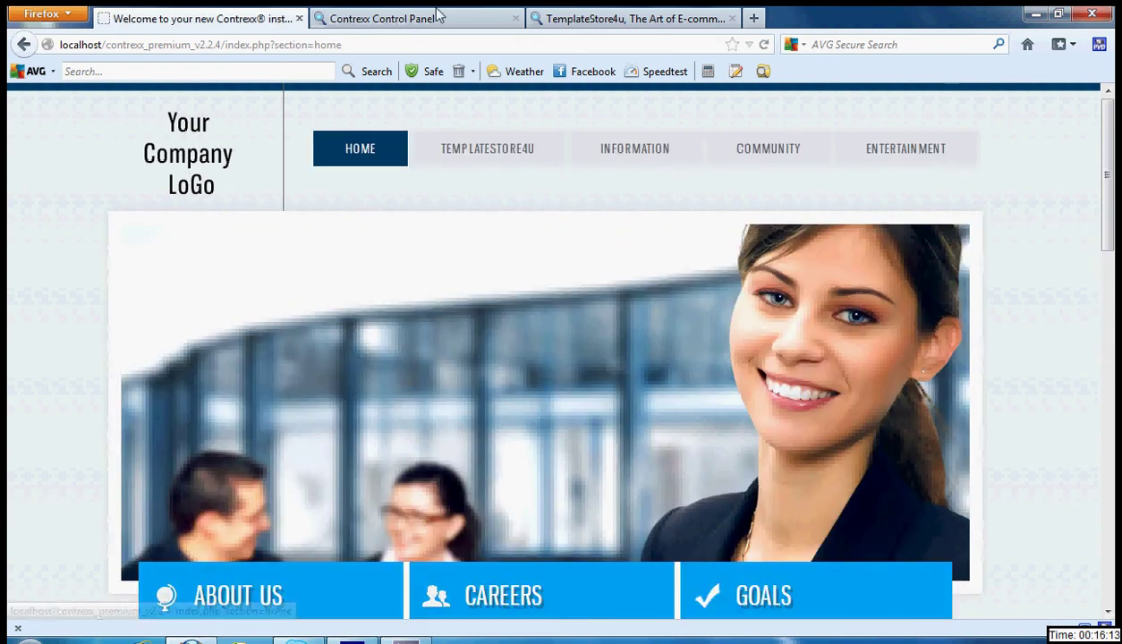
left_click(437, 20)
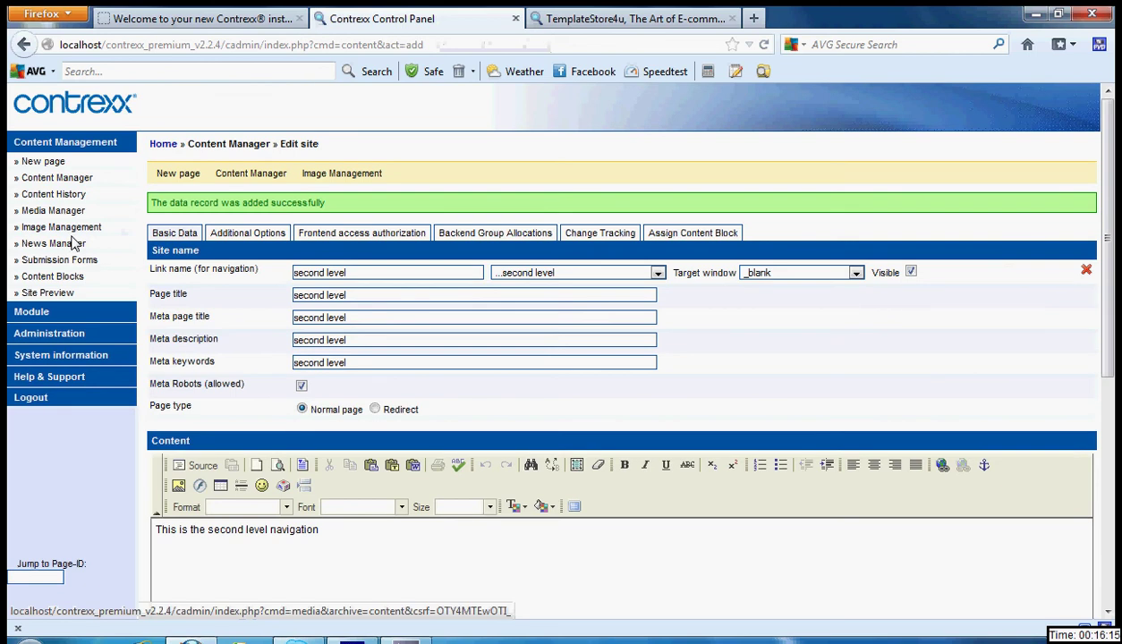
- Expand Community's subpages in the Content Manager and compare them with the live Community section
left_click(55, 180)
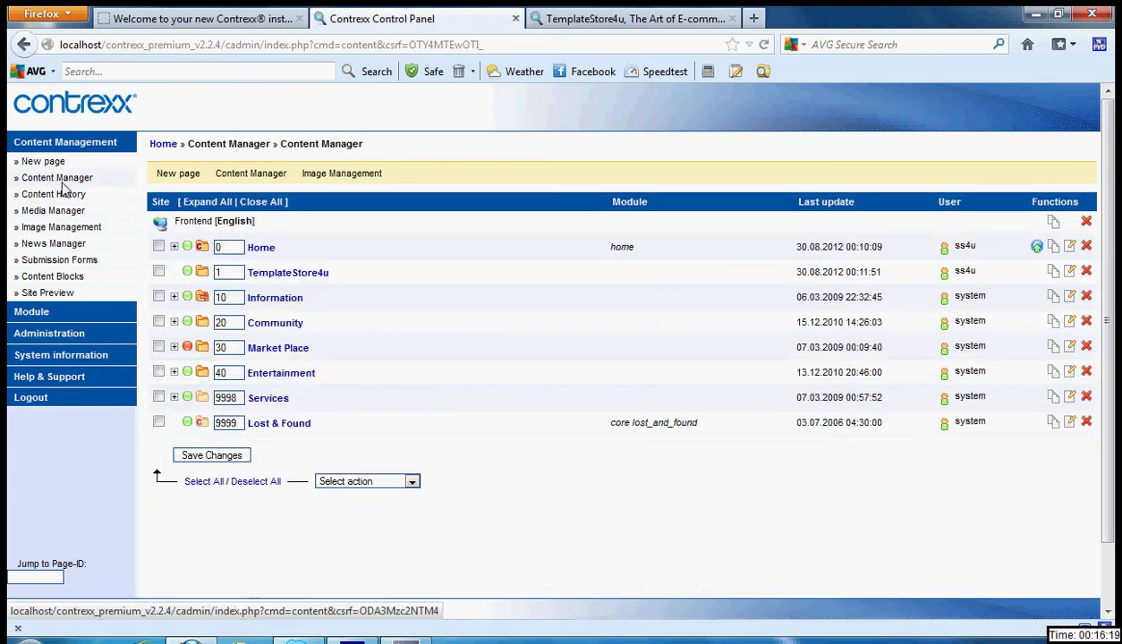
left_click(174, 322)
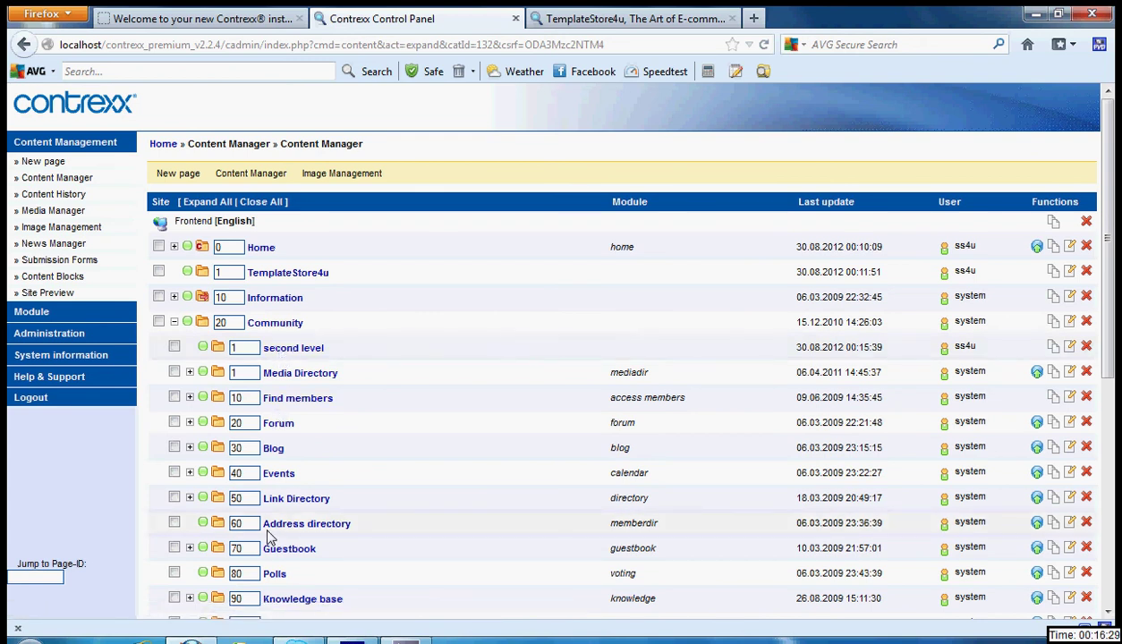
left_click(213, 25)
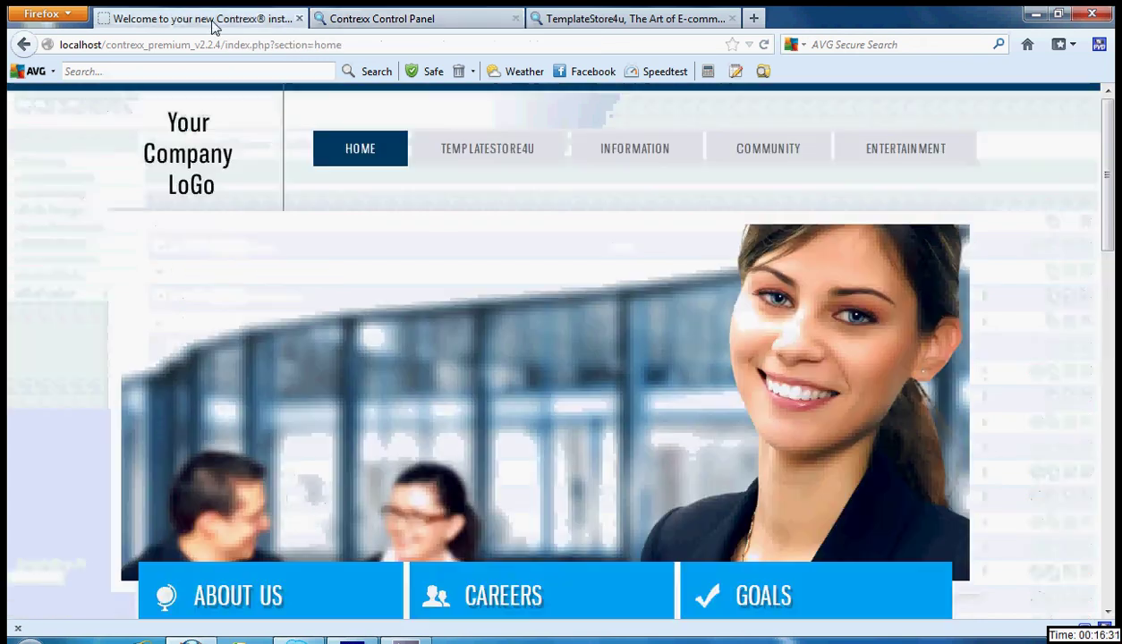
left_click(775, 157)
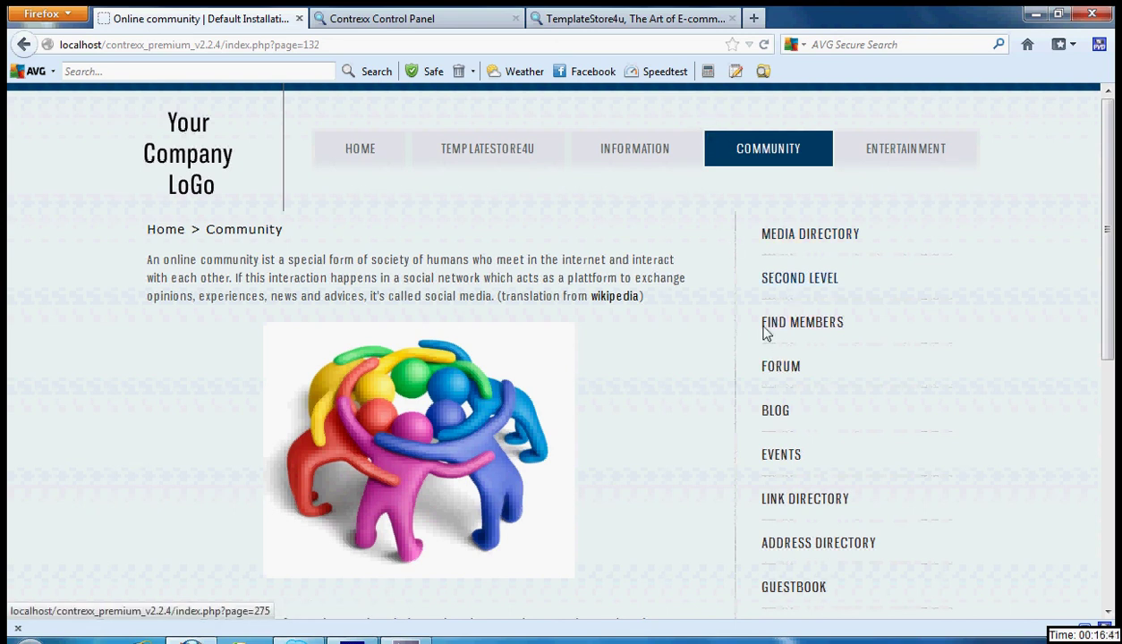
left_click(412, 19)
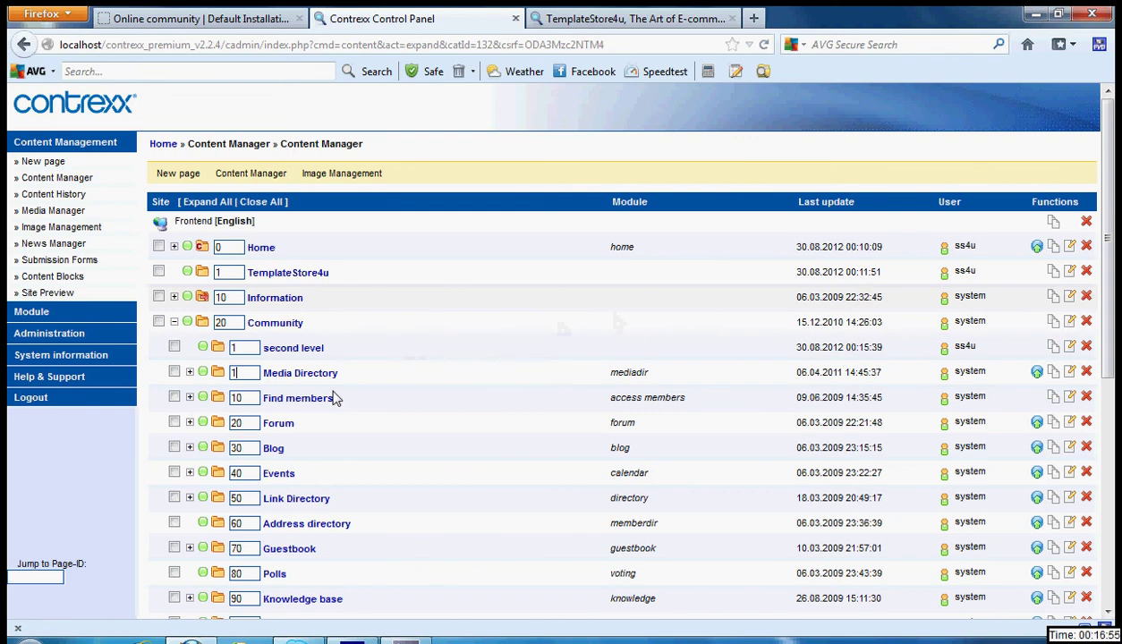
- Change second level's sort position to 11 and save the changes
left_click(246, 350)
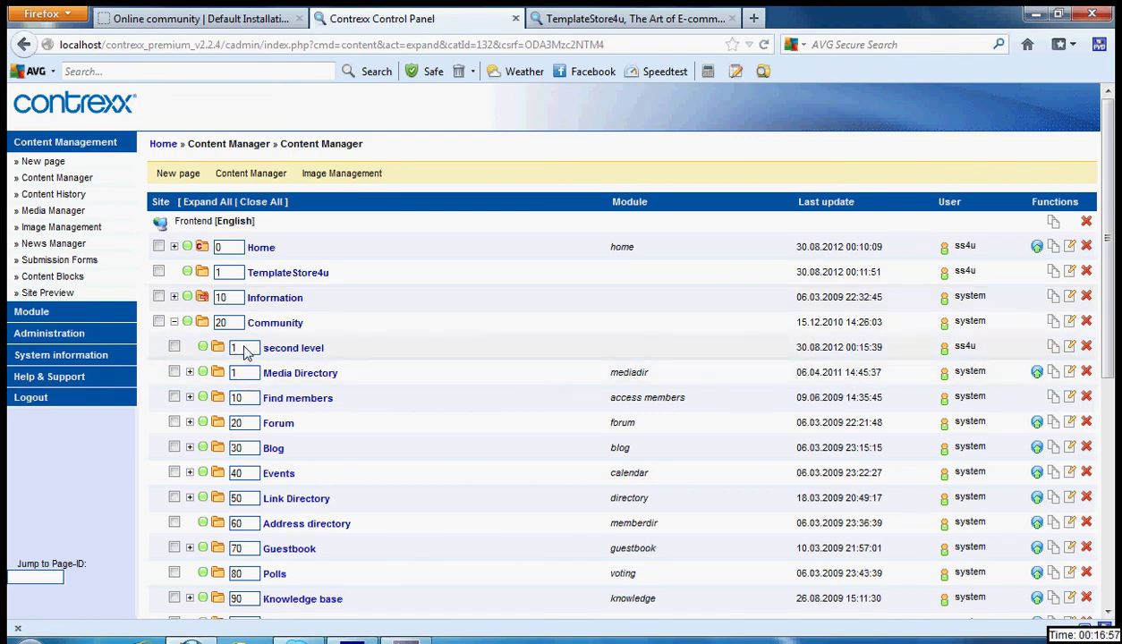
type("1")
scroll(1110, 430, "down", 1)
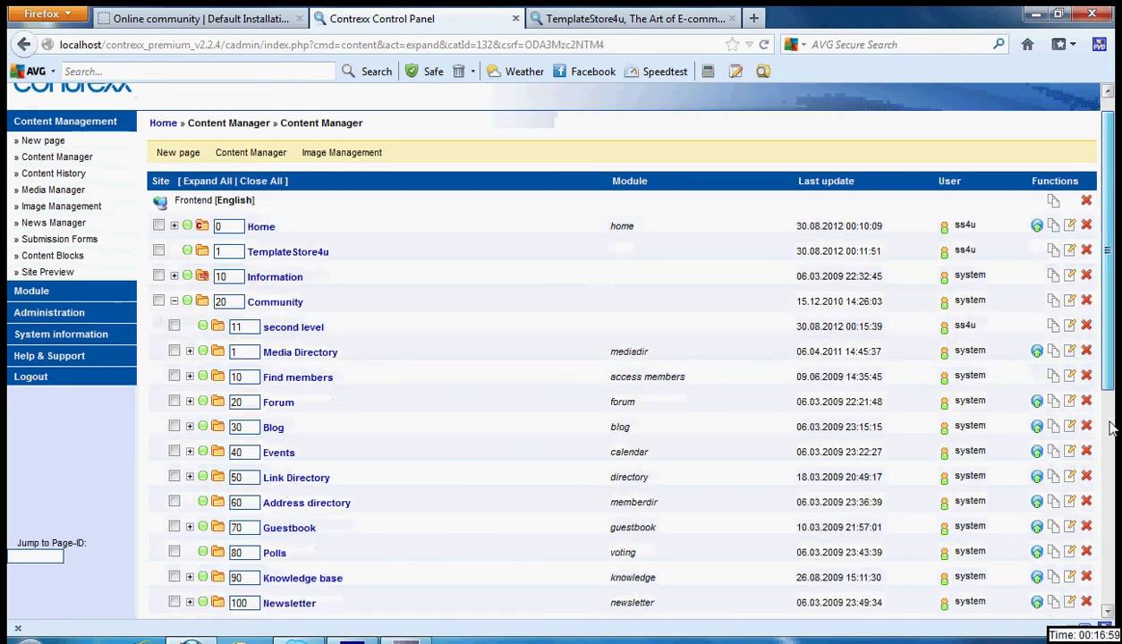
scroll(1109, 430, "down", 5)
scroll(626, 456, "down", 1)
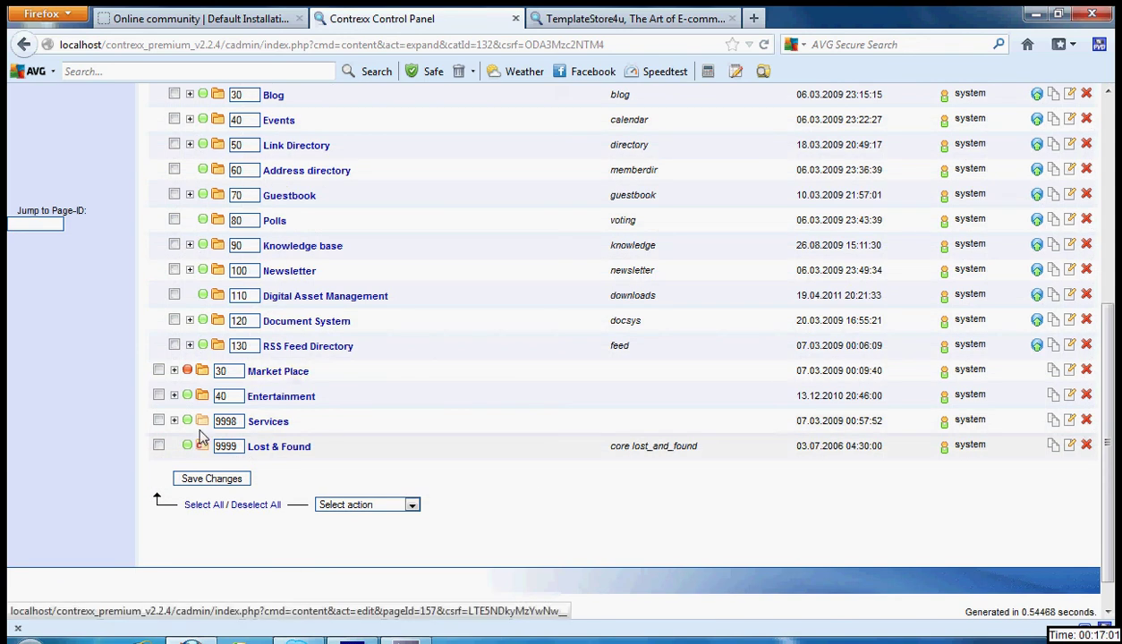
left_click(194, 481)
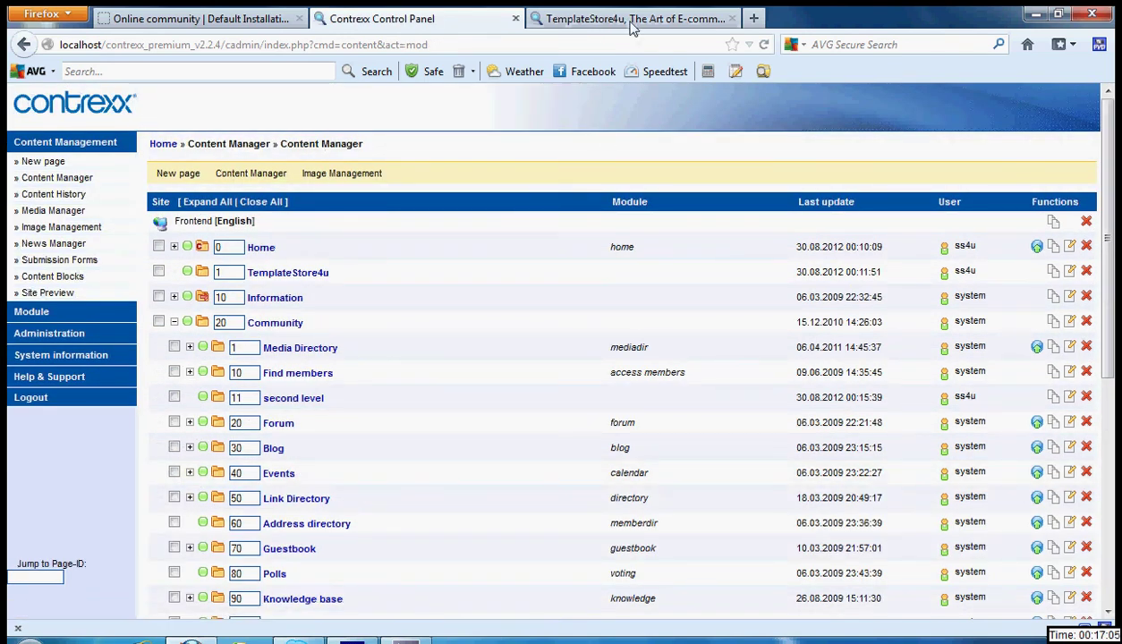
left_click(265, 27)
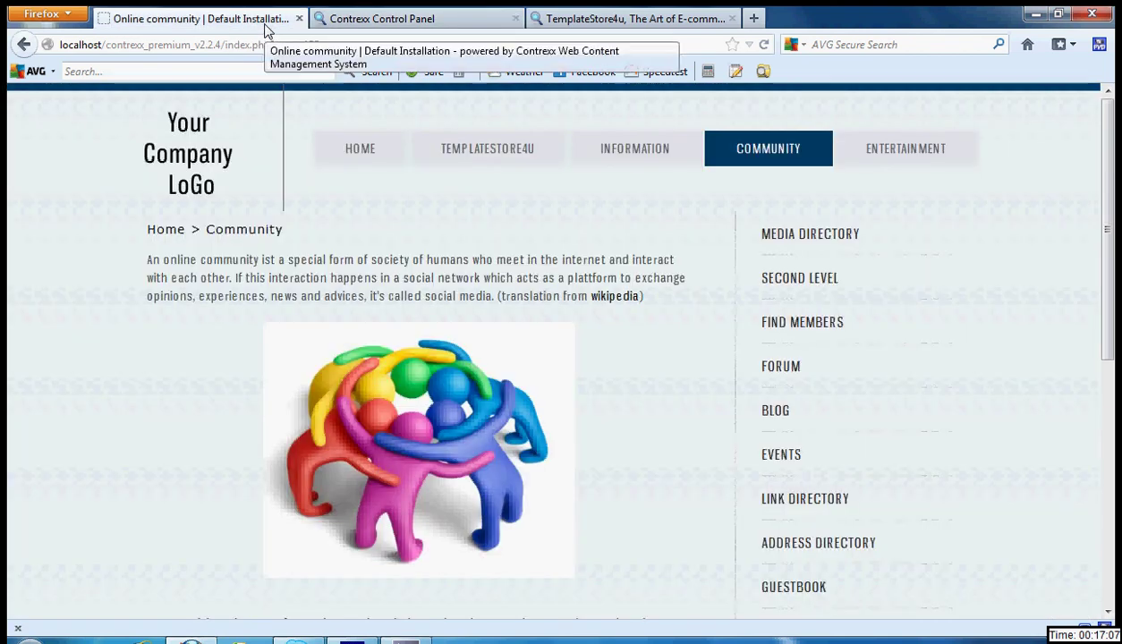
left_click(763, 45)
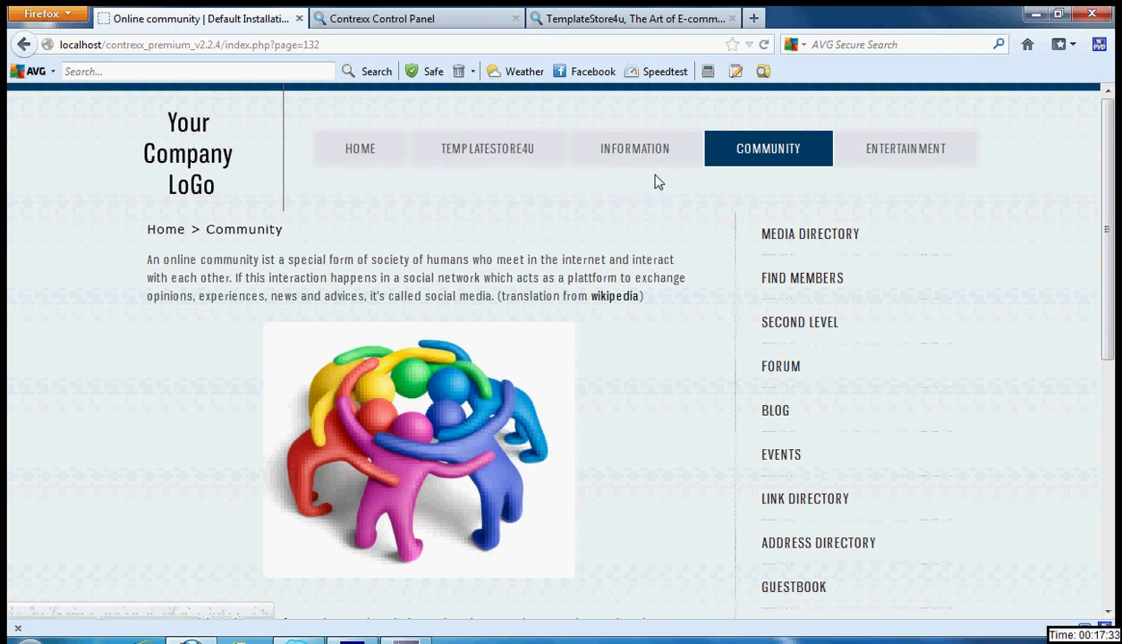
left_click(479, 27)
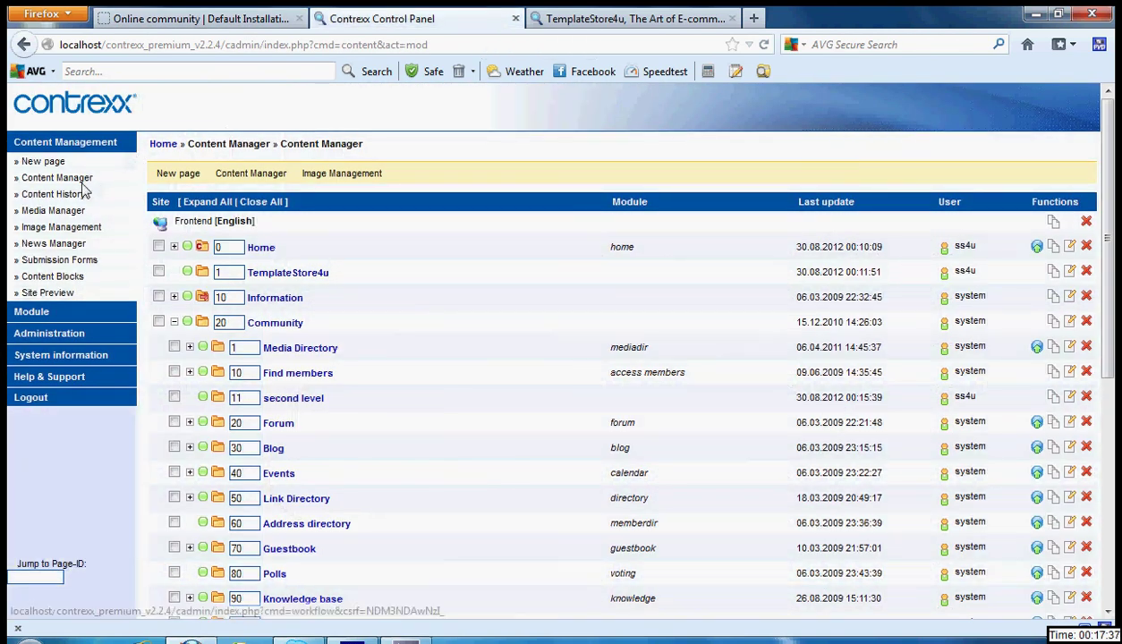
- Set TemplateStore4u's sort position to 0, save, and view the live Community page
left_click(82, 180)
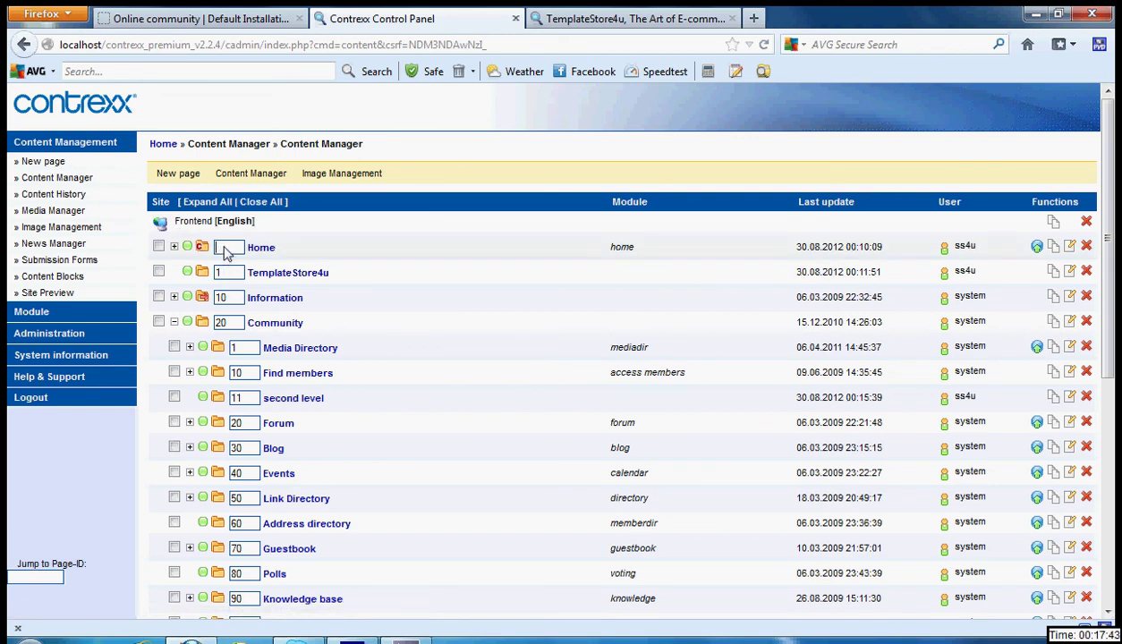
left_click(225, 273)
left_click_drag(1109, 296, 1110, 510)
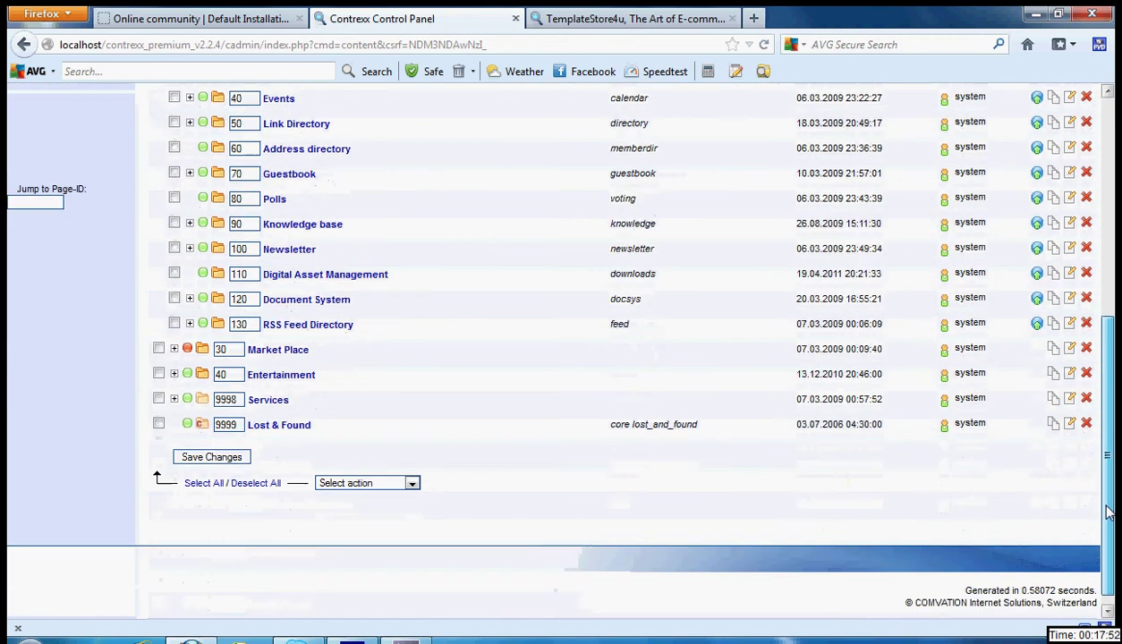
left_click(224, 459)
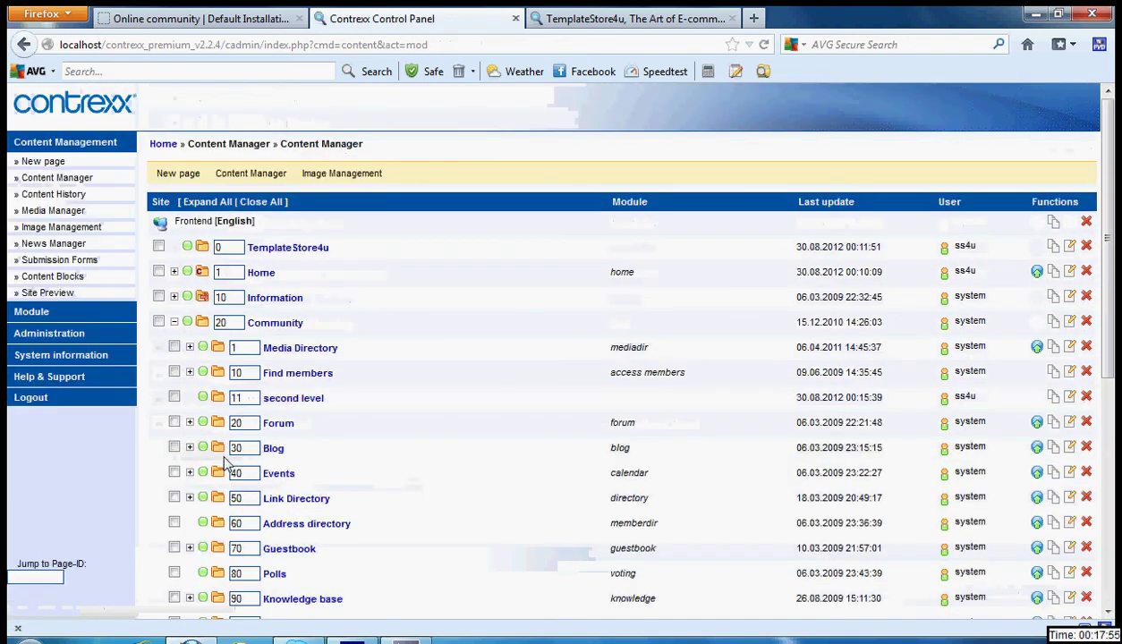
left_click(266, 19)
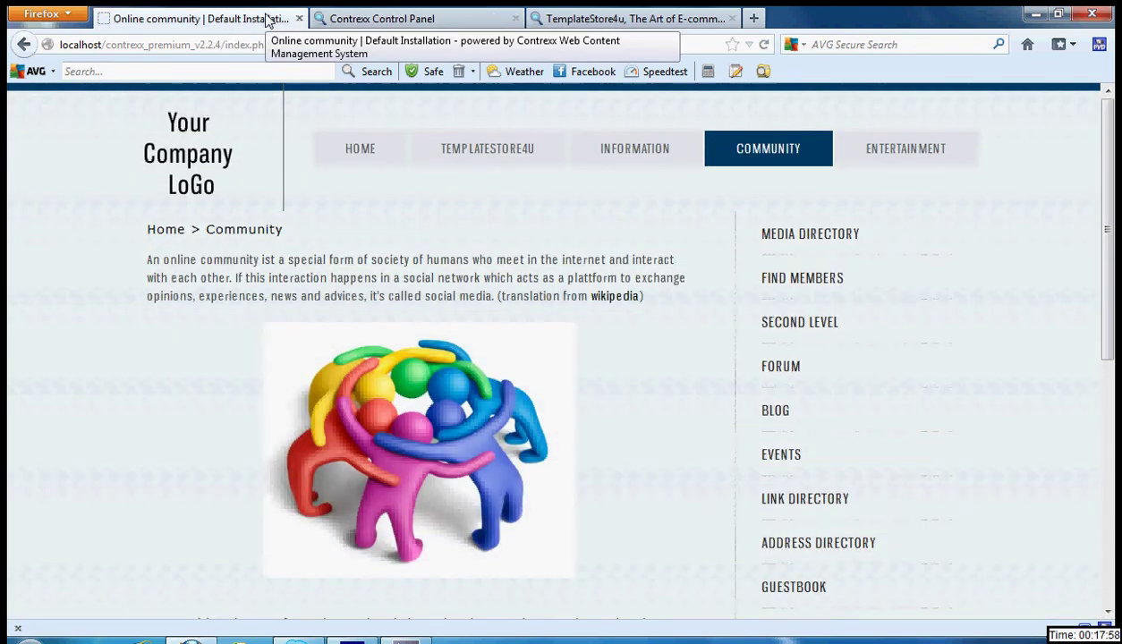
- Load the site's home page via the company logo
left_click(193, 145)
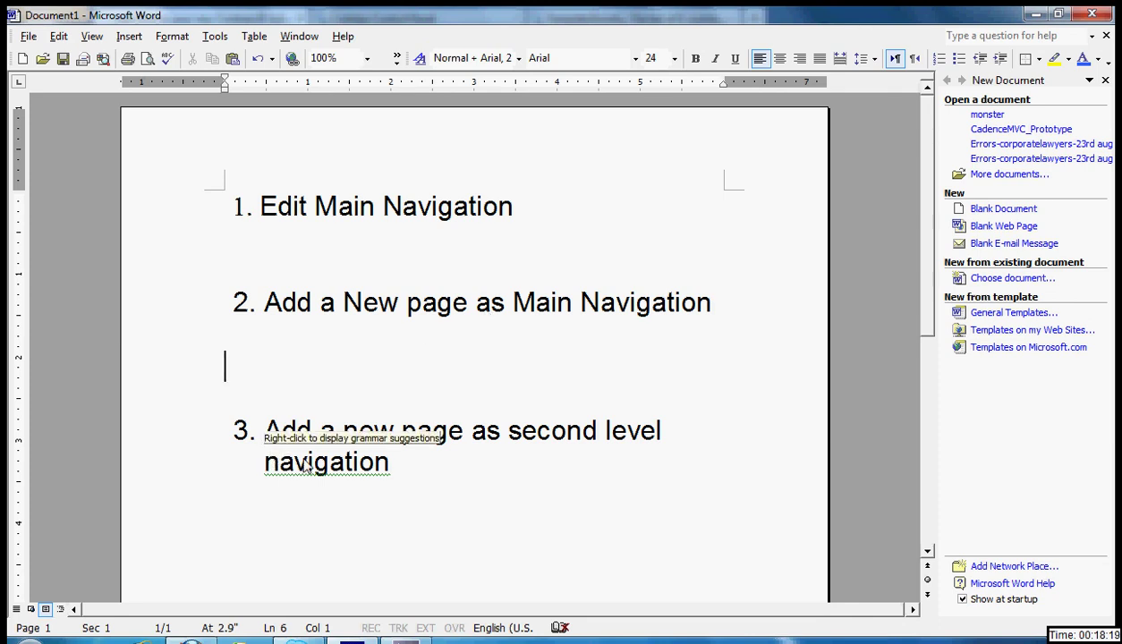
- Minimize the Word task list to reveal the Contrexx home page
left_click(1039, 13)
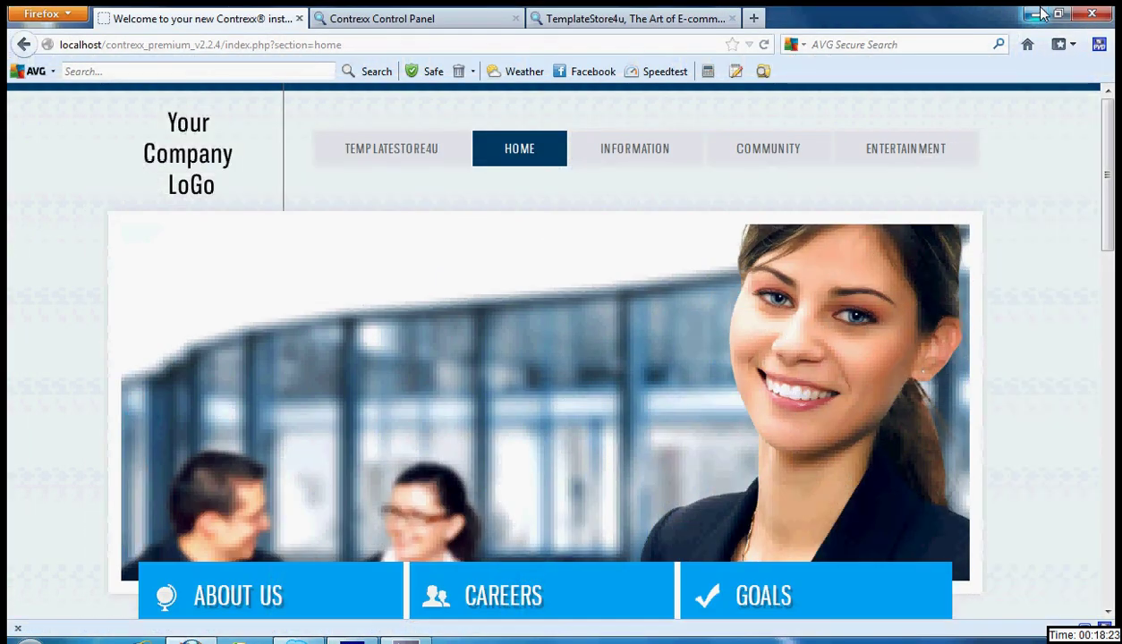
left_click(691, 27)
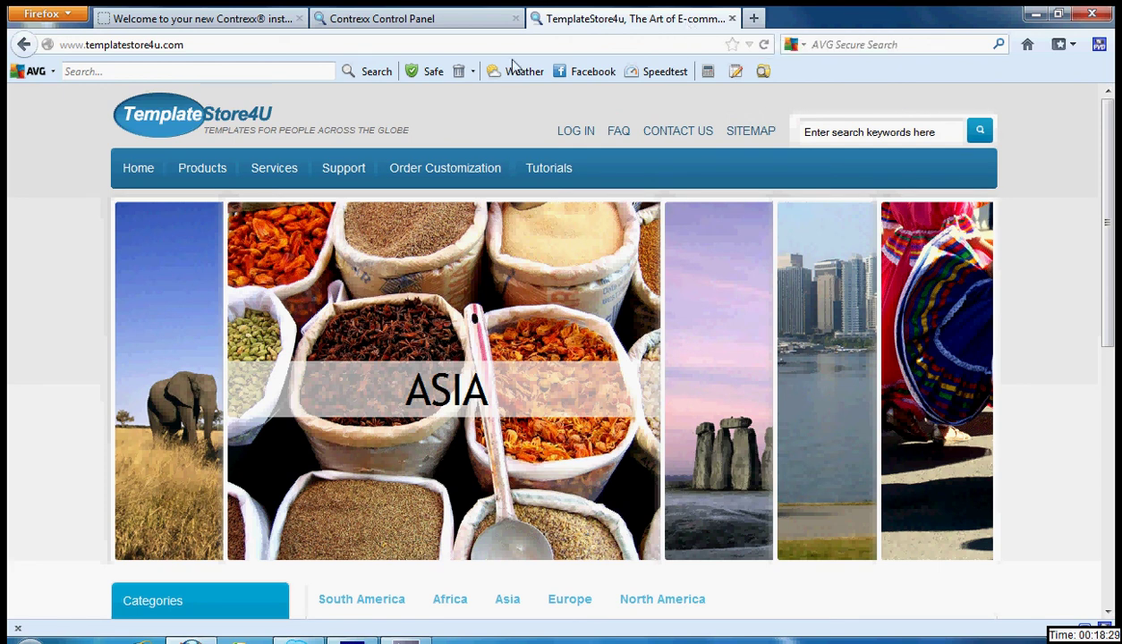
left_click(254, 27)
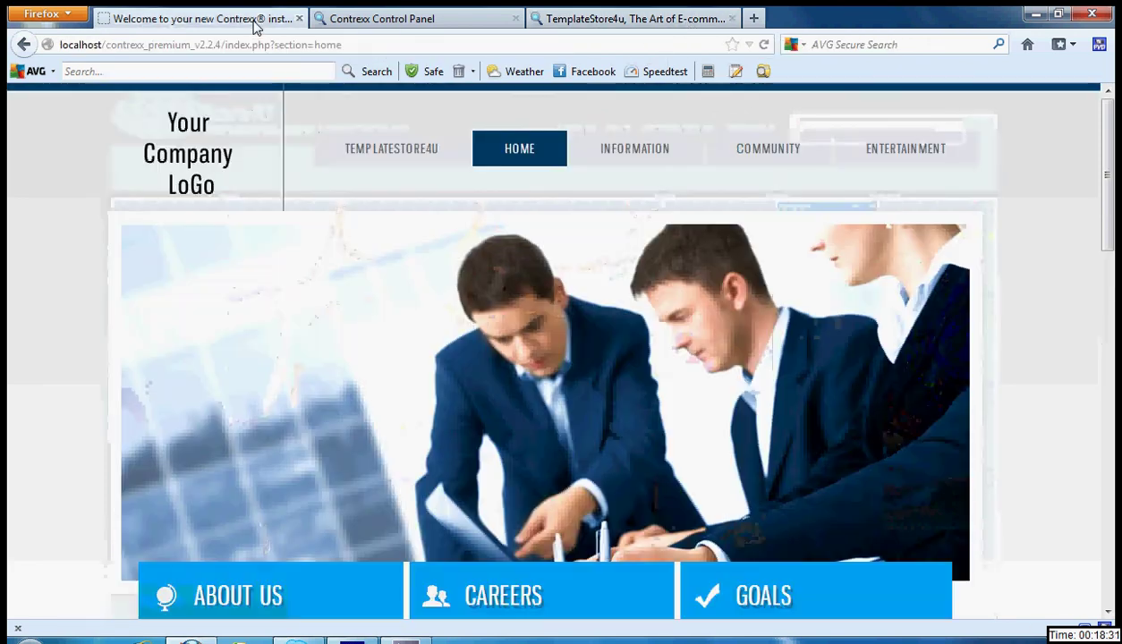